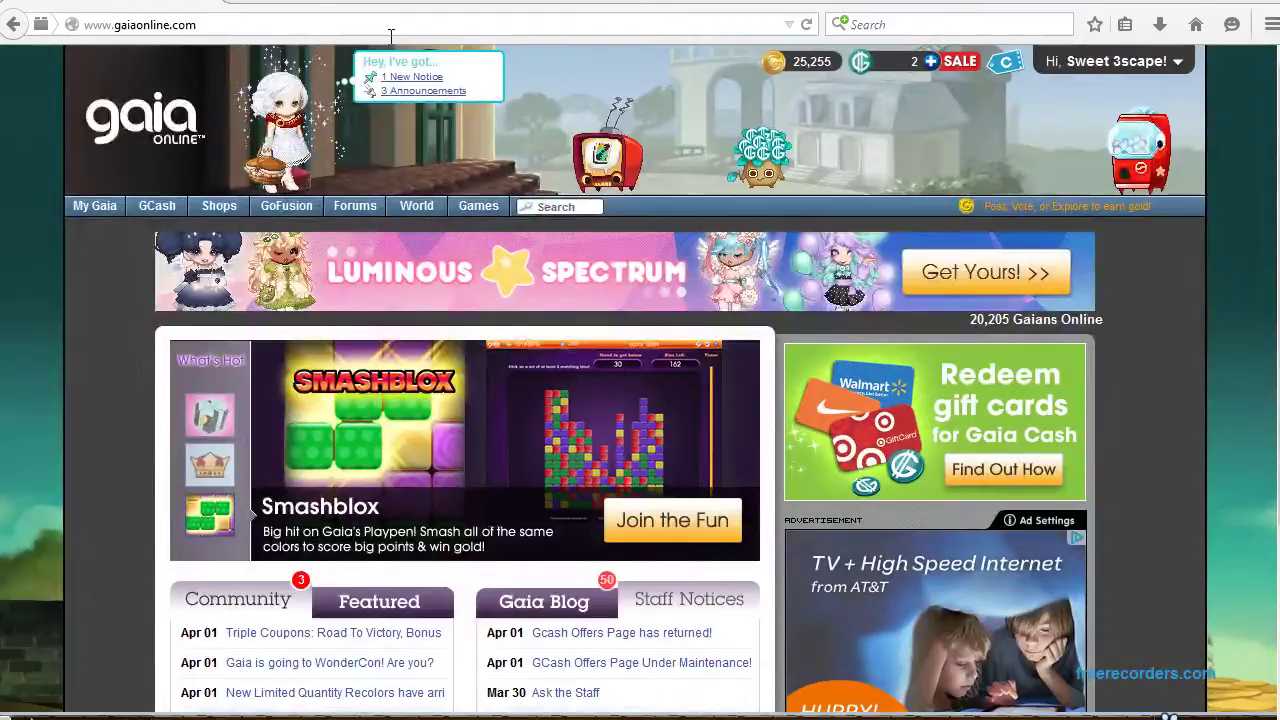
Step: Open a new blank browser tab next to the Gaia Online home page
{"action": "left_click", "coordinate": [244, 6]}
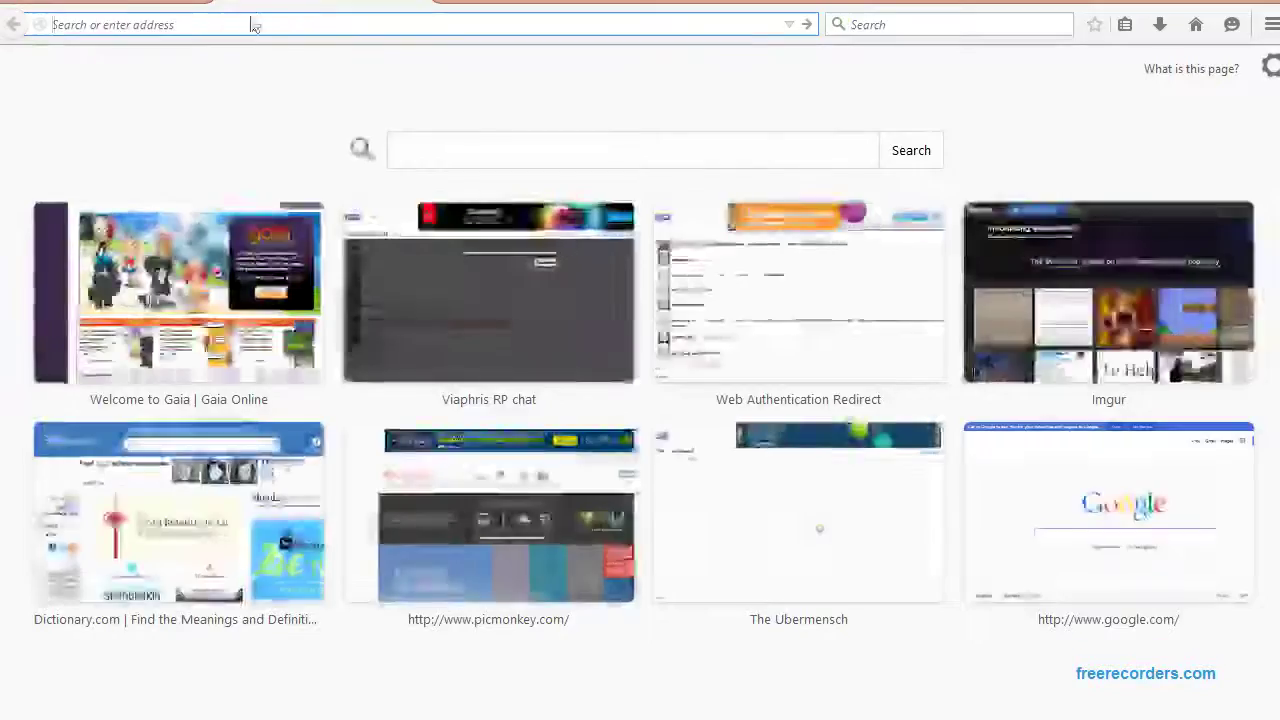
Step: Go to wix.com and start creating a new site from the templates page
{"action": "type", "text": "wix.com"}
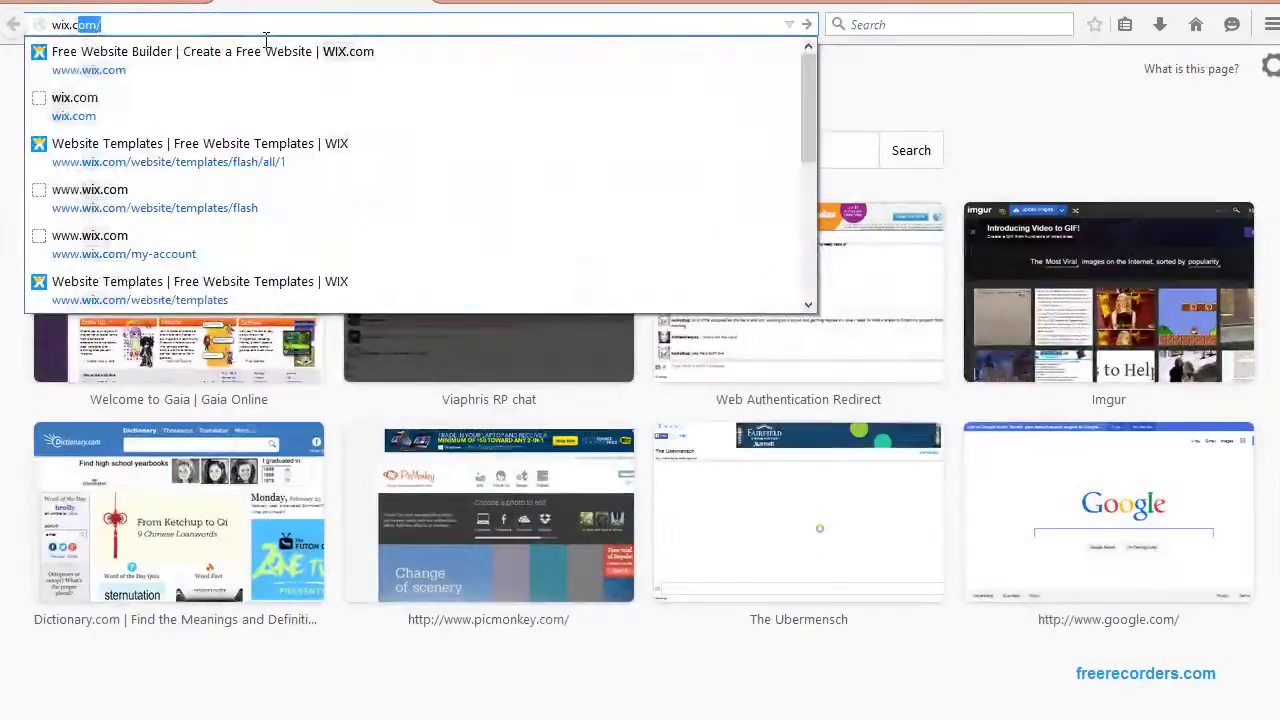
{"action": "key", "text": "Return"}
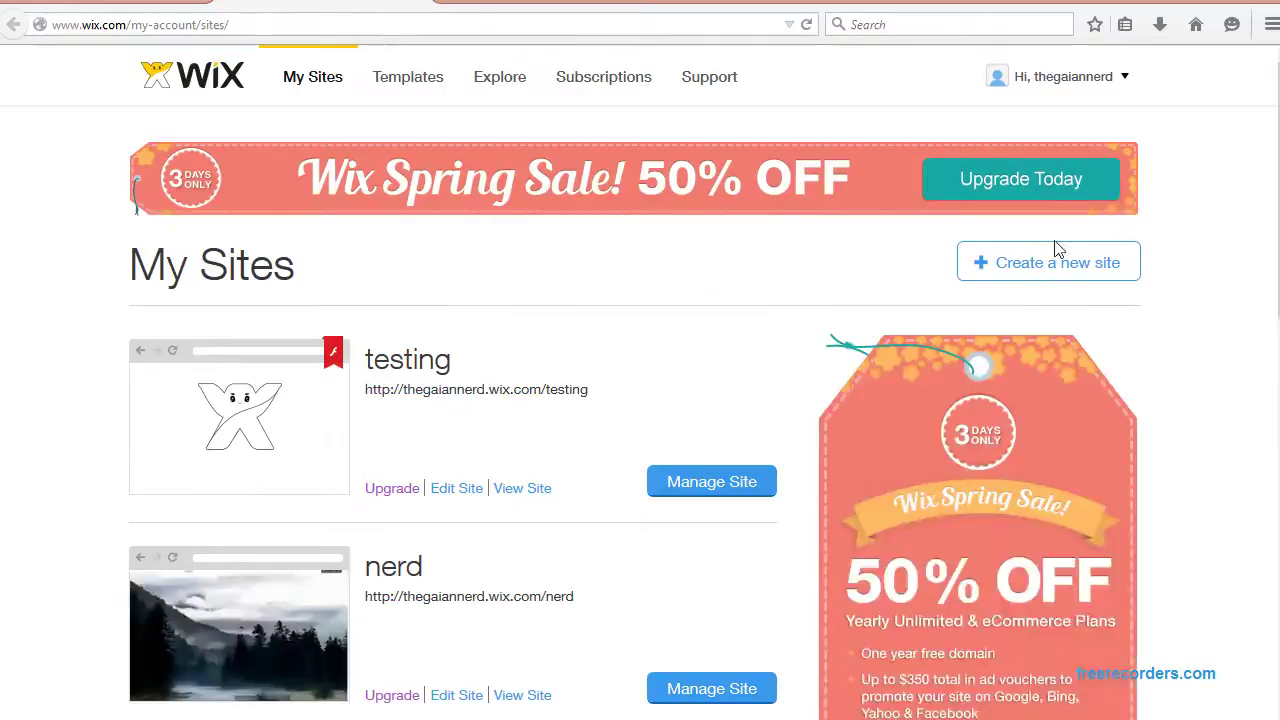
{"action": "left_click", "coordinate": [1061, 283]}
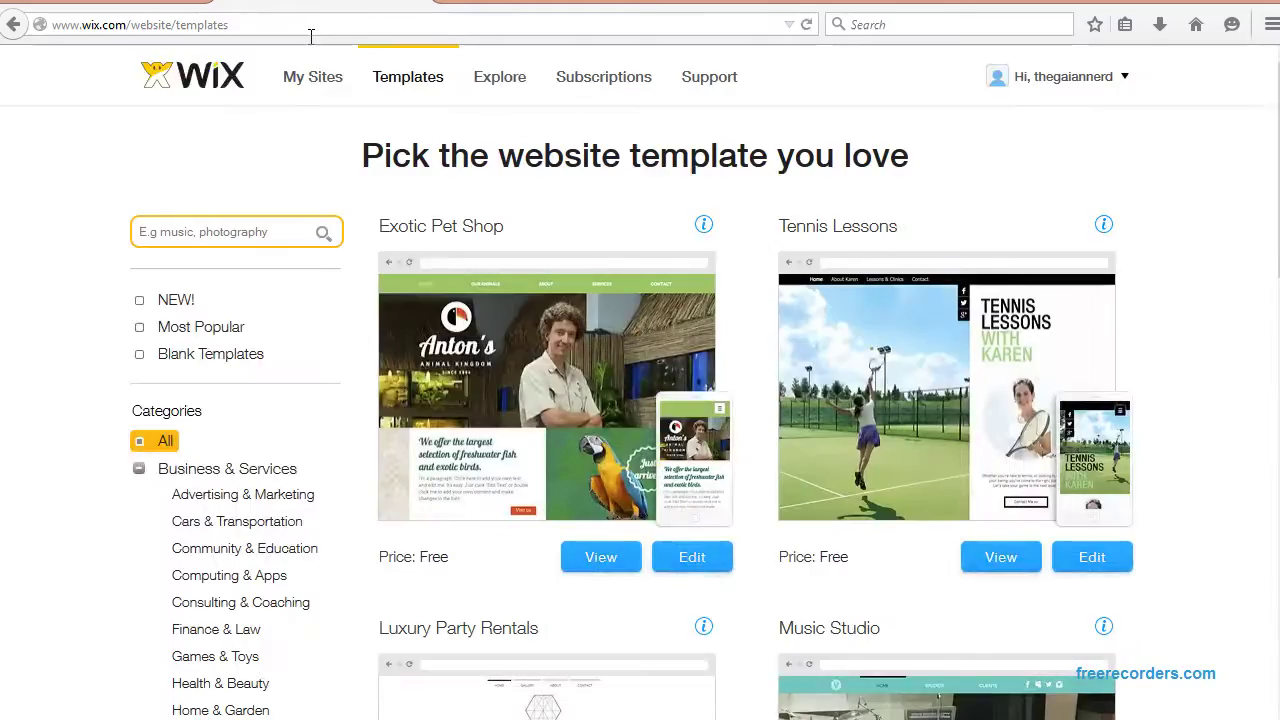
Step: Browse the Flash templates by appending /flash to the URL, then return to My Sites
{"action": "left_click", "coordinate": [311, 33]}
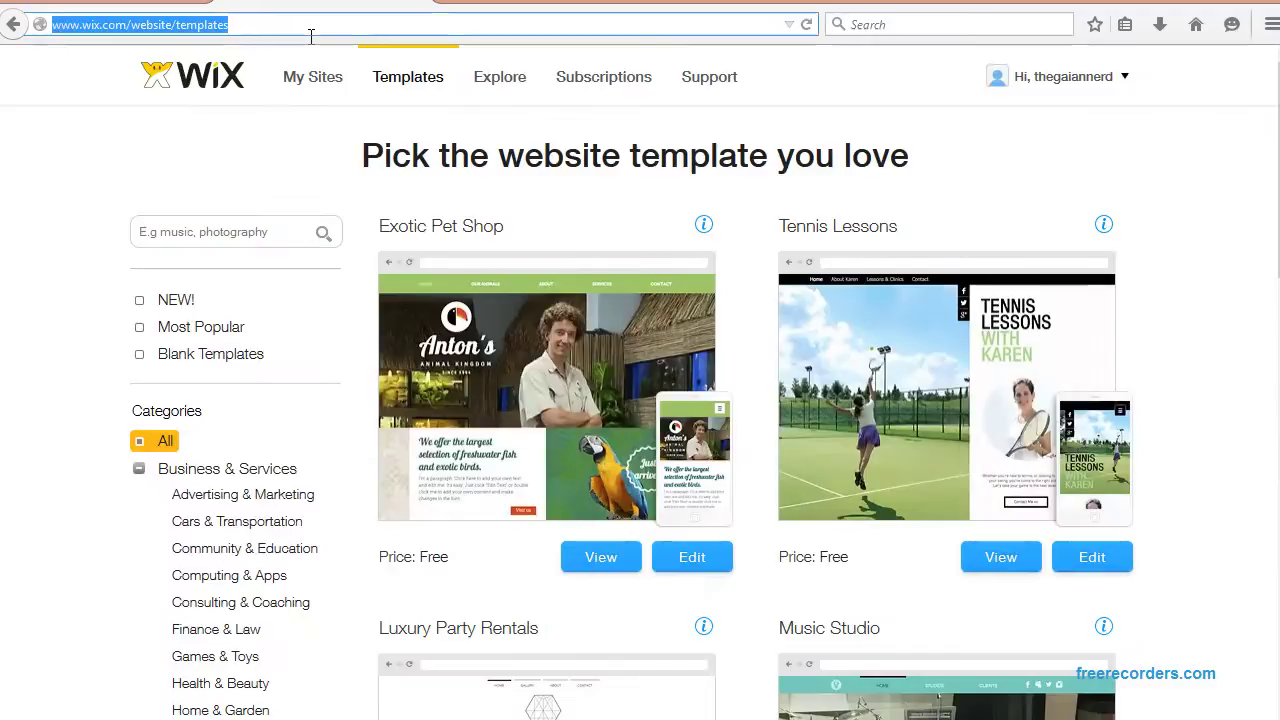
{"action": "left_click", "coordinate": [311, 36]}
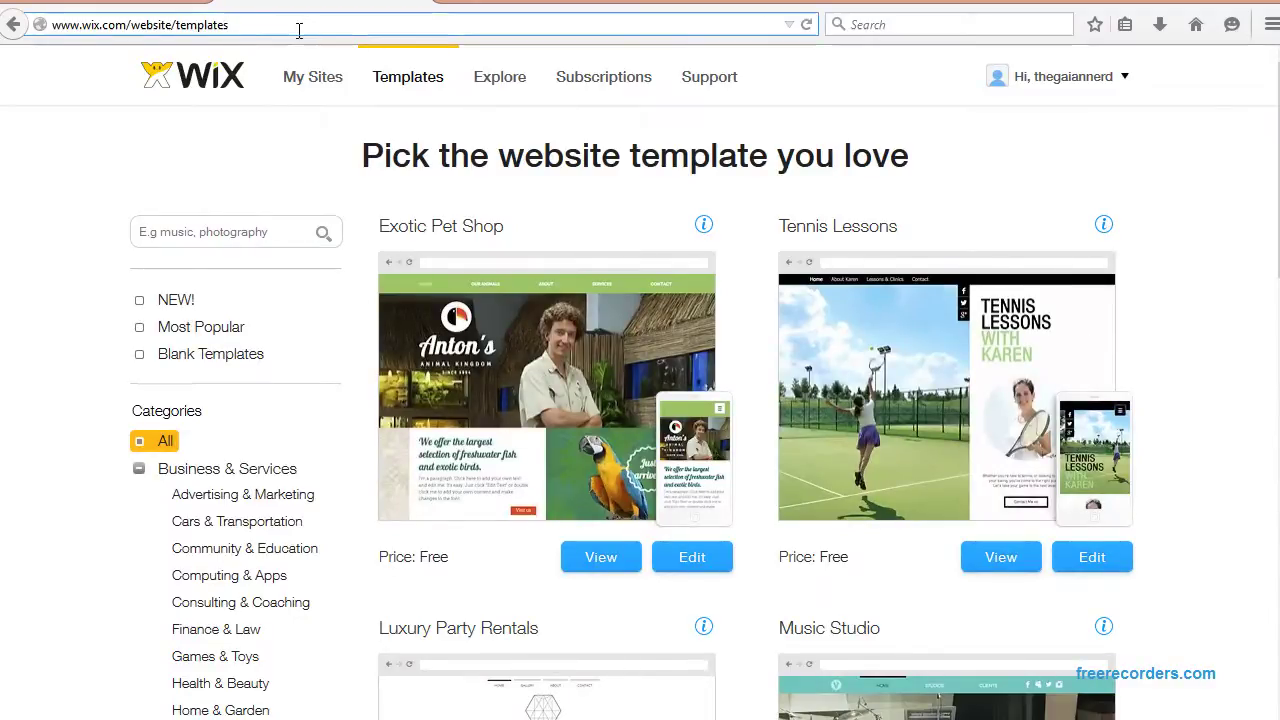
{"action": "type", "text": "/flash"}
{"action": "key", "text": "Return"}
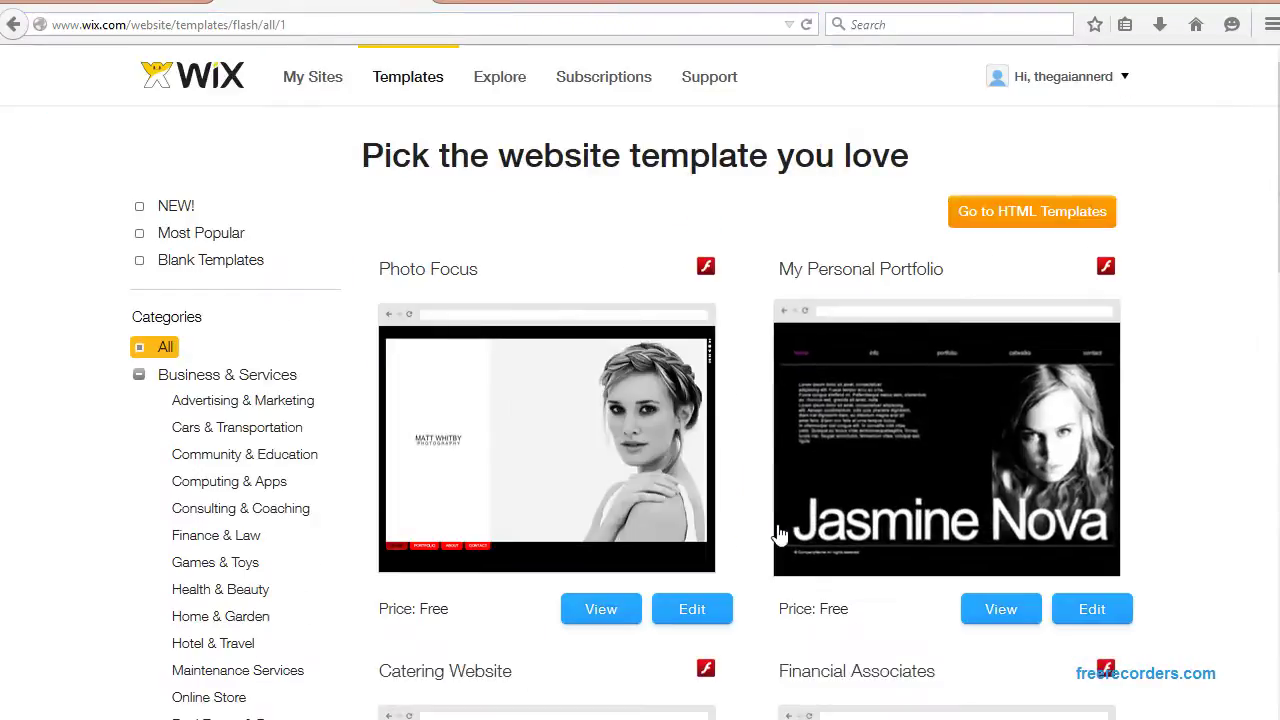
{"action": "scroll", "coordinate": [640, 400], "scroll_direction": "down", "scroll_amount": 4}
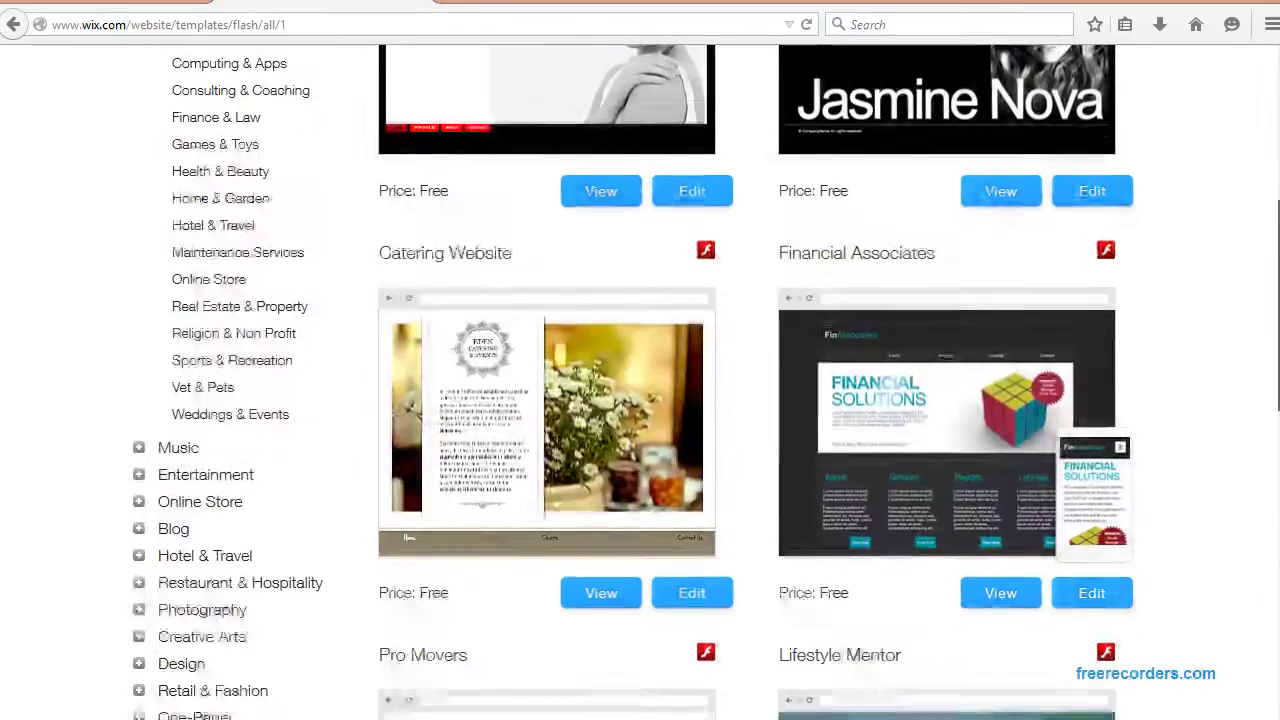
{"action": "scroll", "coordinate": [640, 400], "scroll_direction": "up", "scroll_amount": 3}
{"action": "scroll", "coordinate": [640, 400], "scroll_direction": "up", "scroll_amount": 2}
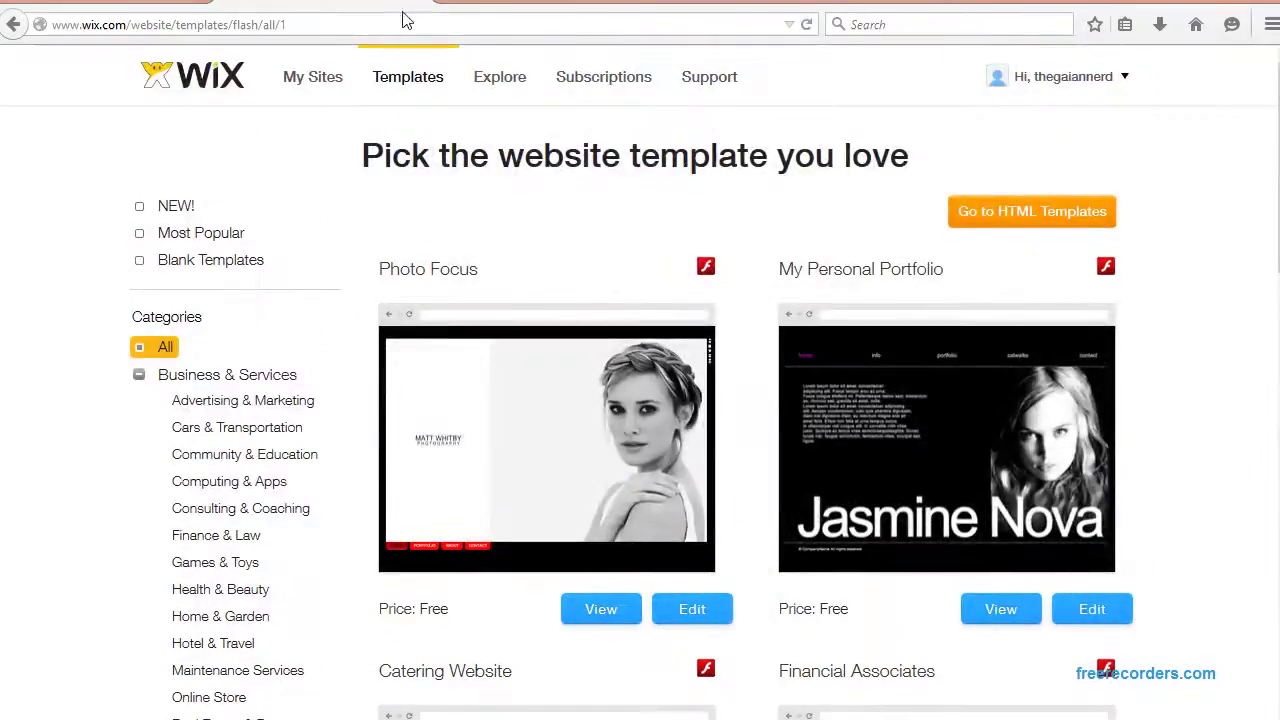
{"action": "left_click", "coordinate": [226, 79]}
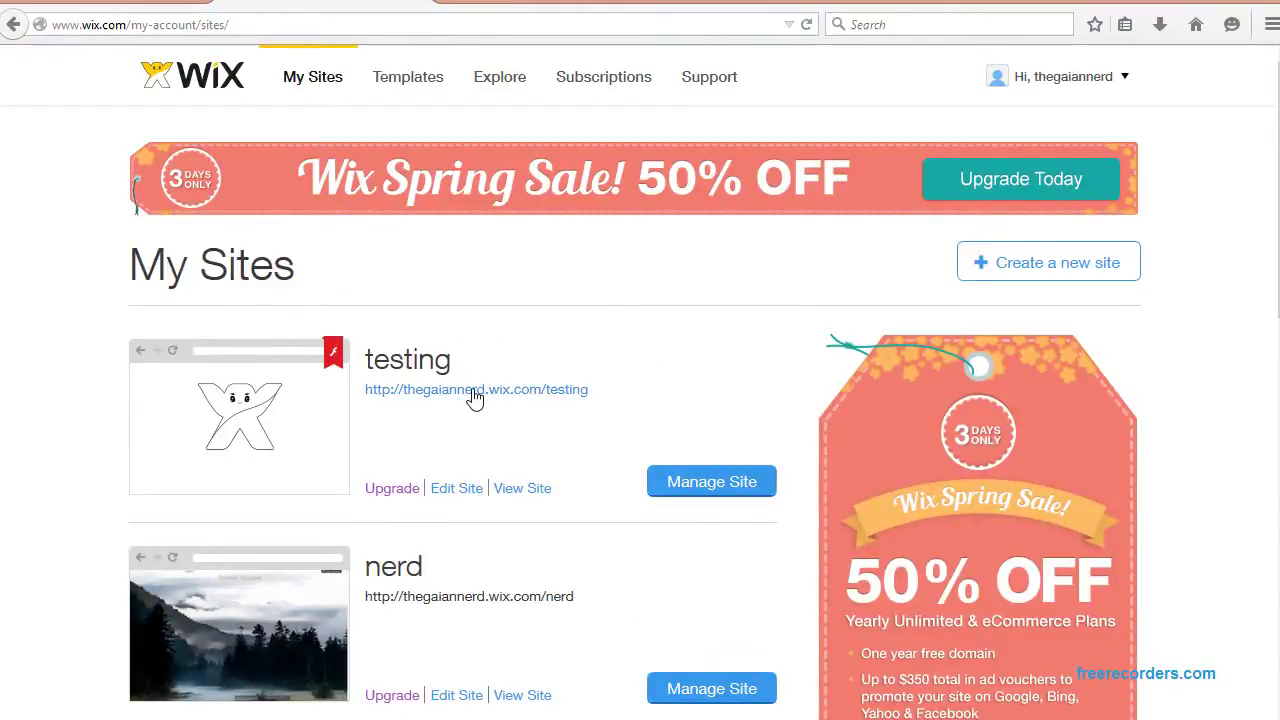
Step: Open the published 'testing' Wix site
{"action": "left_click", "coordinate": [474, 391]}
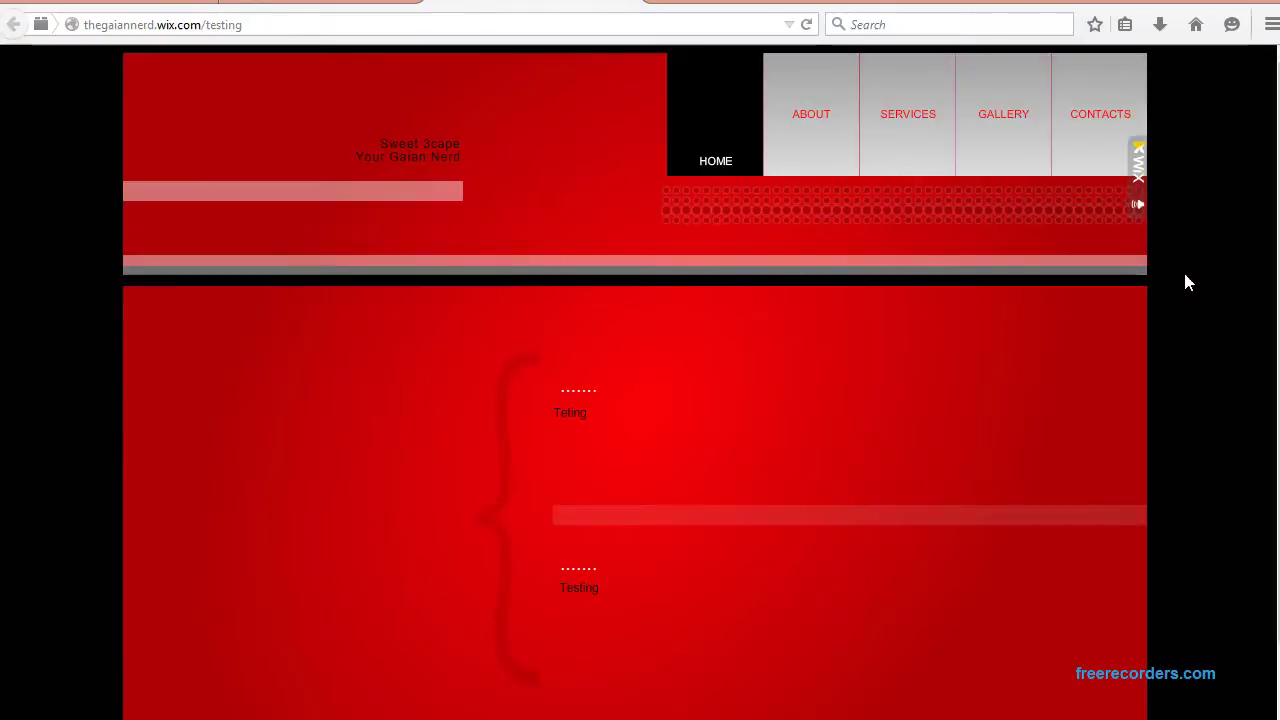
{"action": "key", "text": "ctrl+u"}
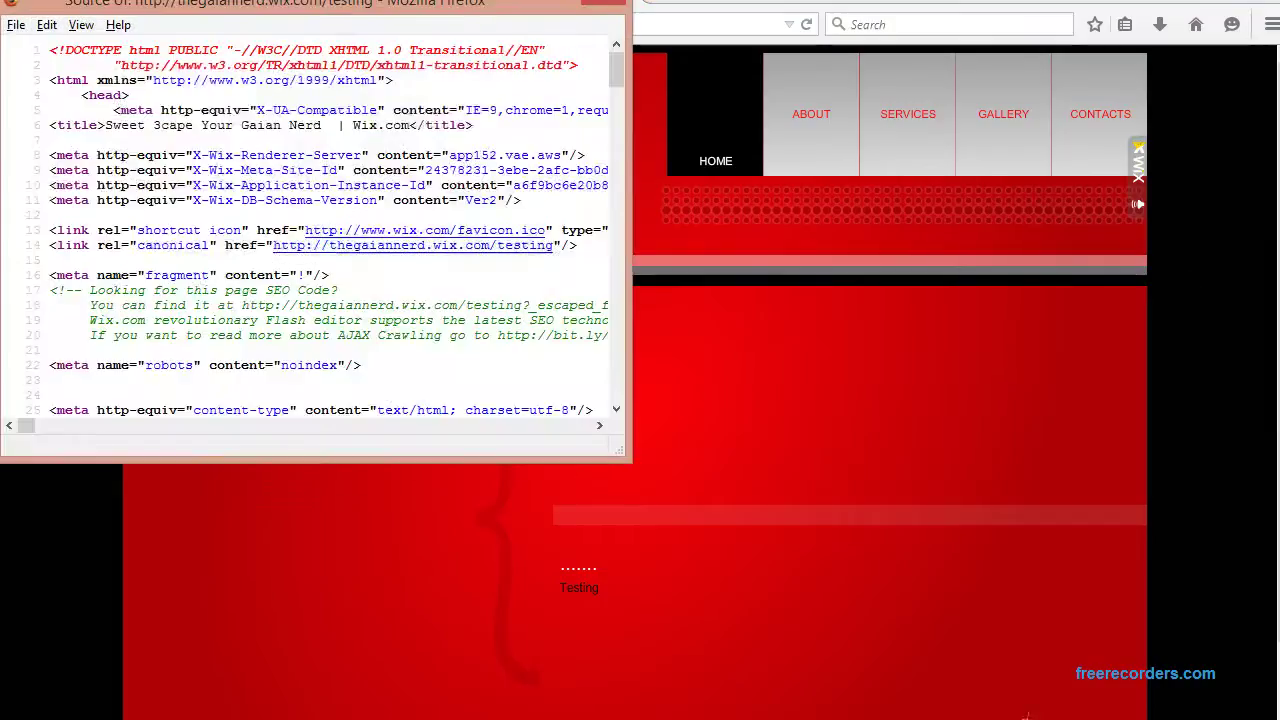
{"action": "left_click", "coordinate": [1276, 228]}
Step: Copy the testing site's entire page source and close the source window
{"action": "right_click", "coordinate": [1212, 226]}
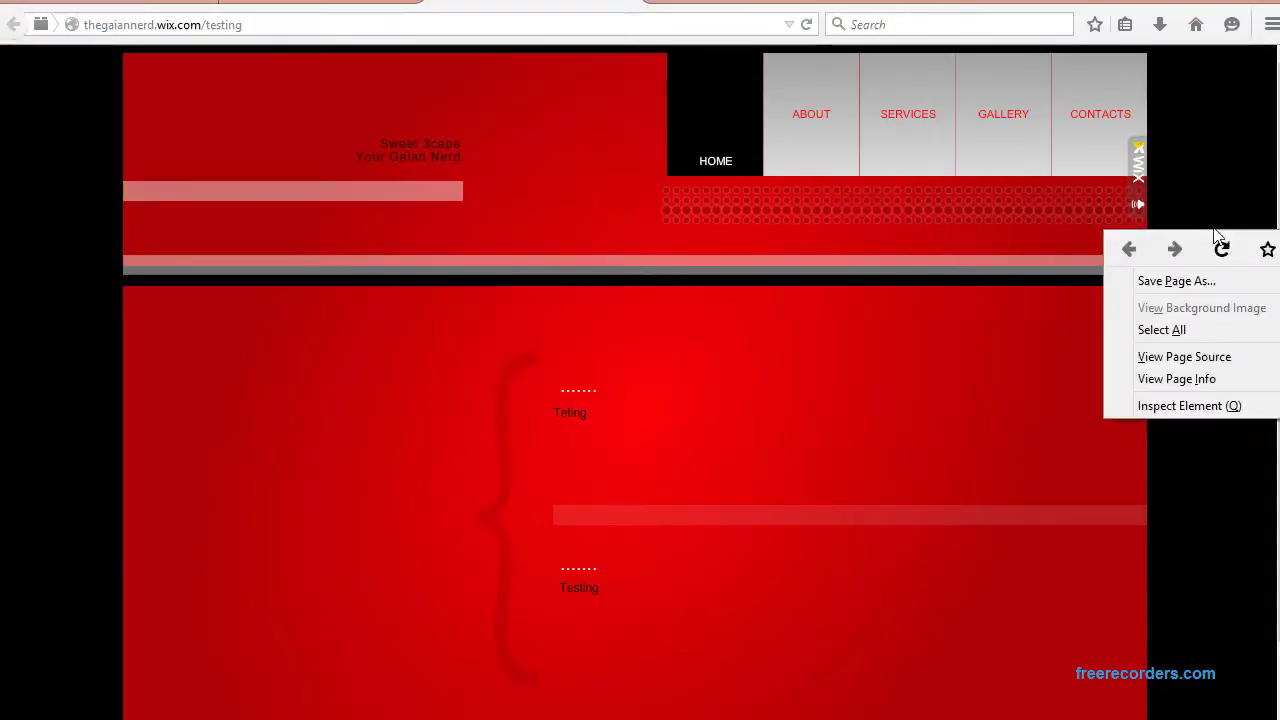
{"action": "left_click", "coordinate": [1184, 357]}
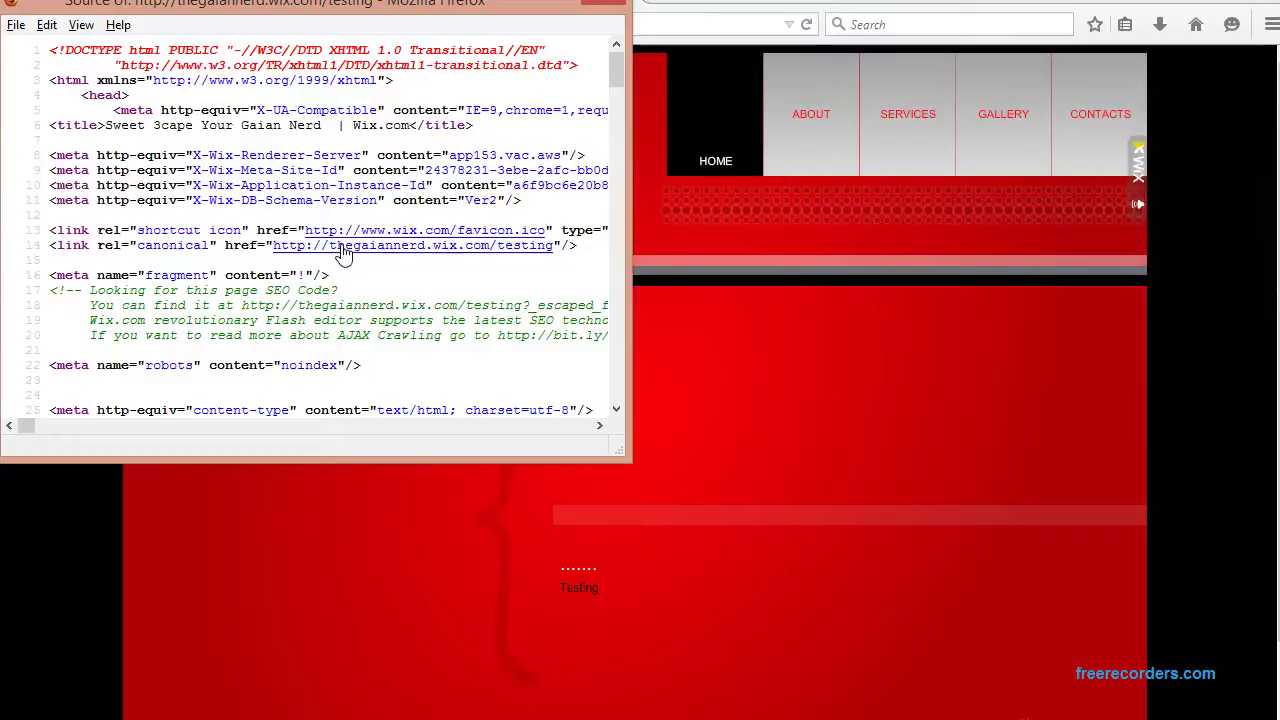
{"action": "key", "text": "ctrl+a"}
{"action": "right_click", "coordinate": [287, 186]}
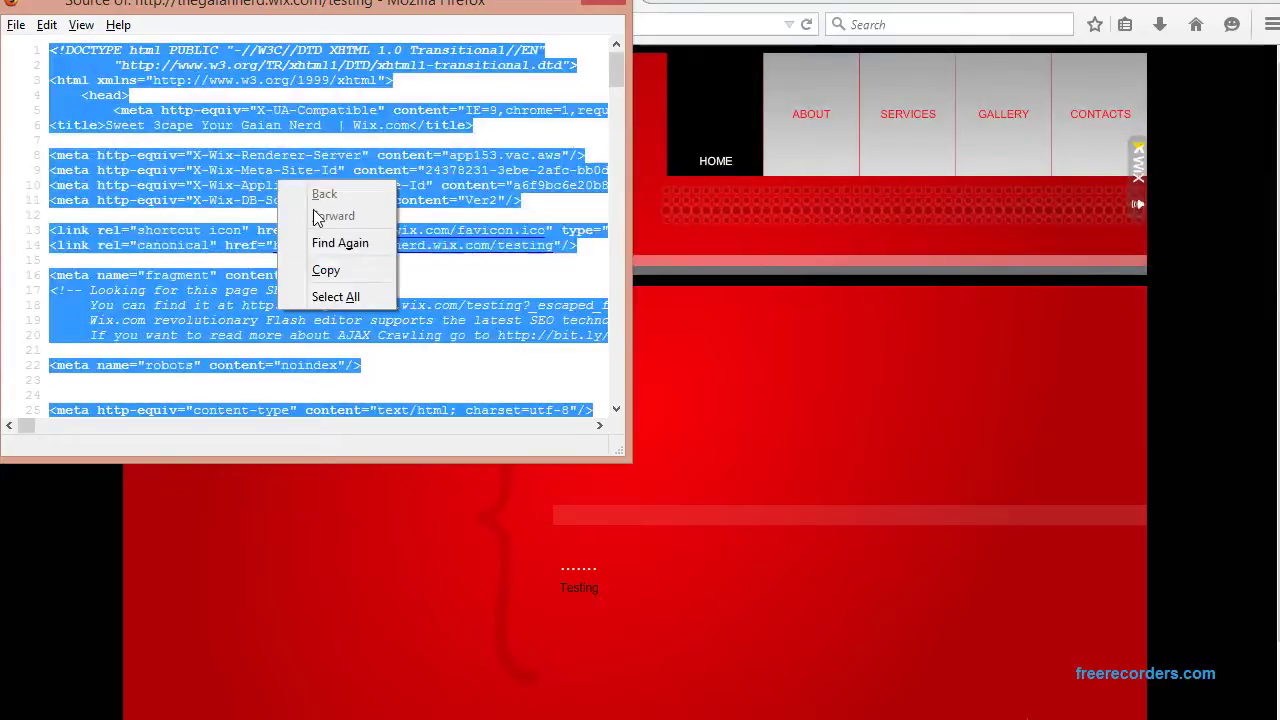
{"action": "left_click", "coordinate": [351, 261]}
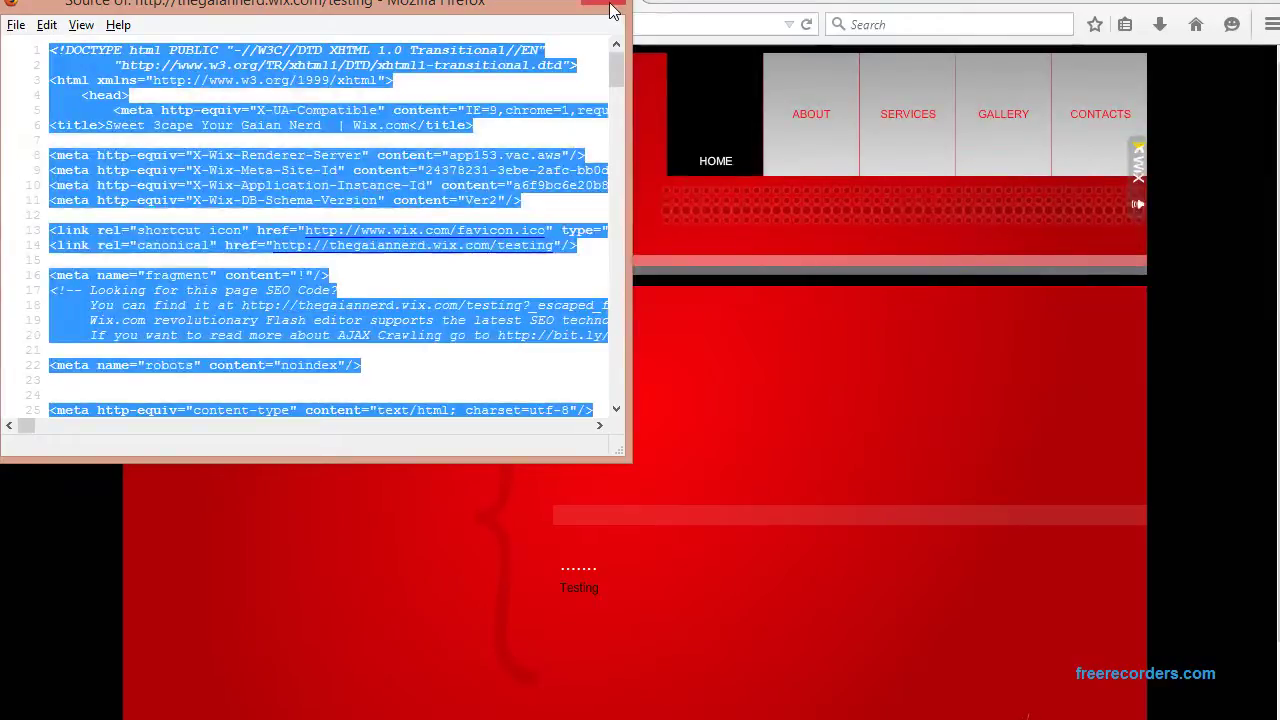
{"action": "left_click", "coordinate": [613, 10]}
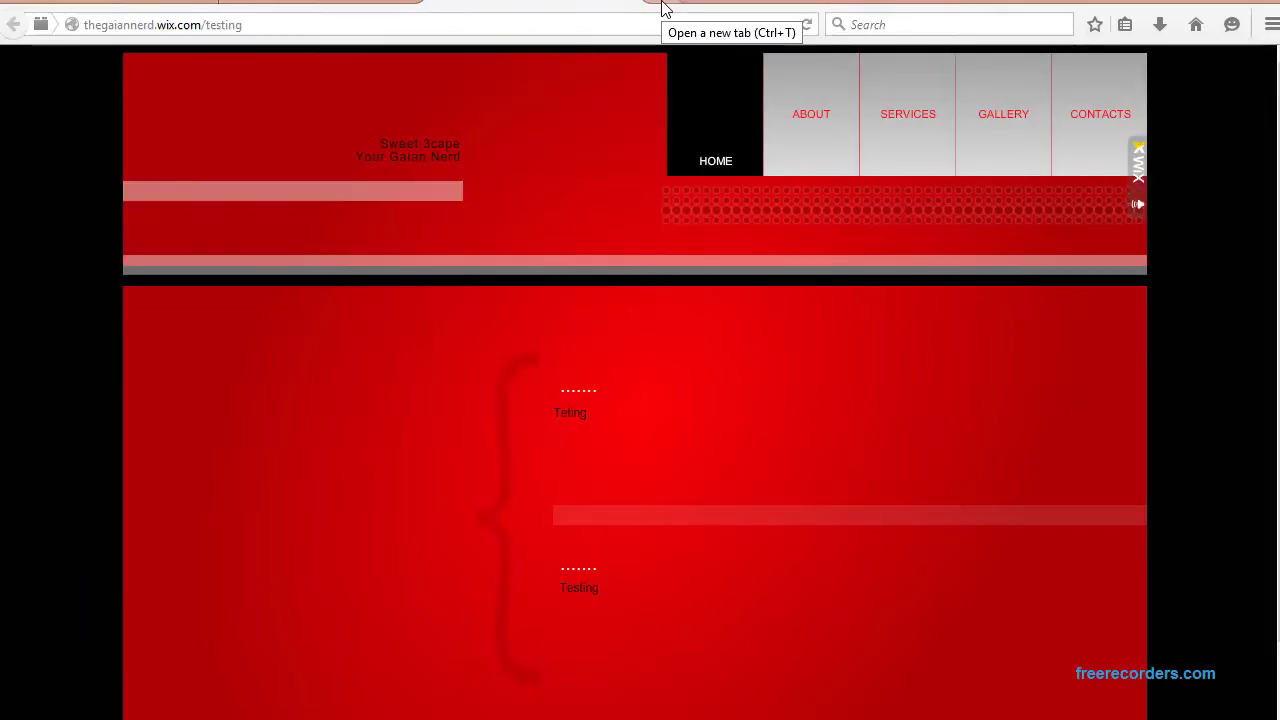
{"action": "left_click", "coordinate": [661, 8]}
Step: Open the Wix Flash Profile Code Conversion tool from the bookmarks
{"action": "left_click", "coordinate": [1130, 28]}
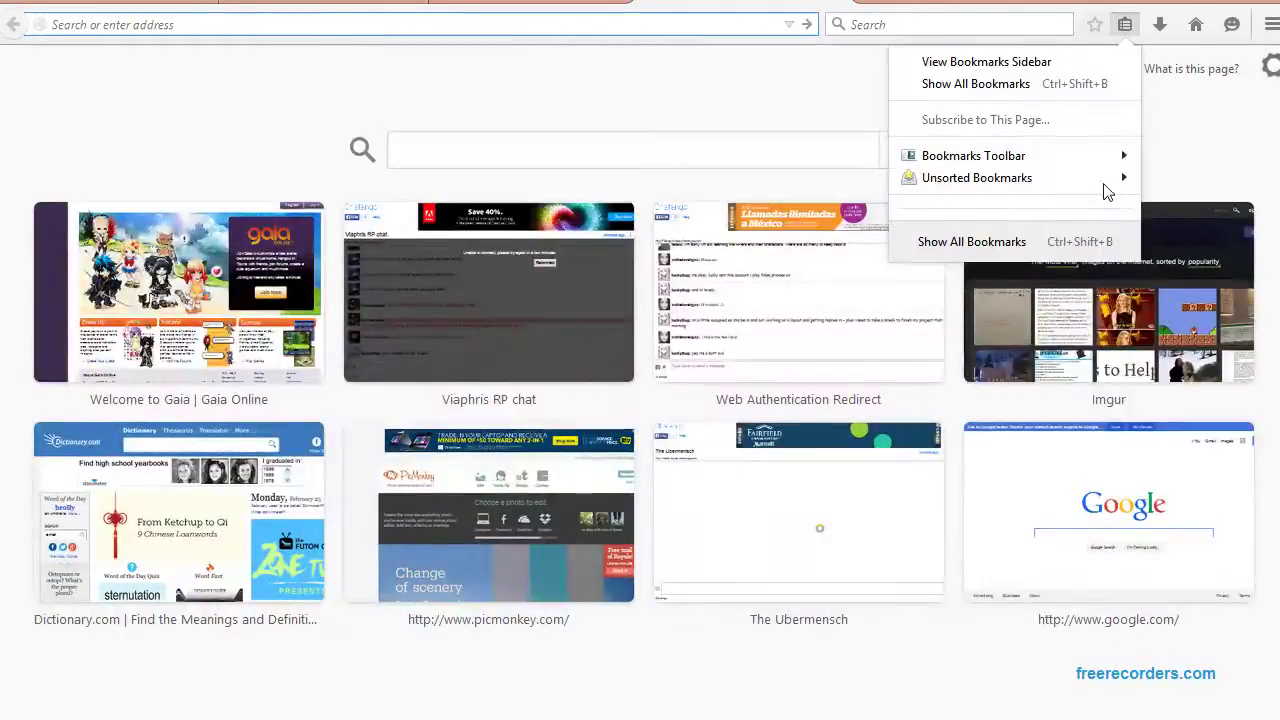
{"action": "mouse_move", "coordinate": [1093, 182]}
{"action": "mouse_move", "coordinate": [1051, 160]}
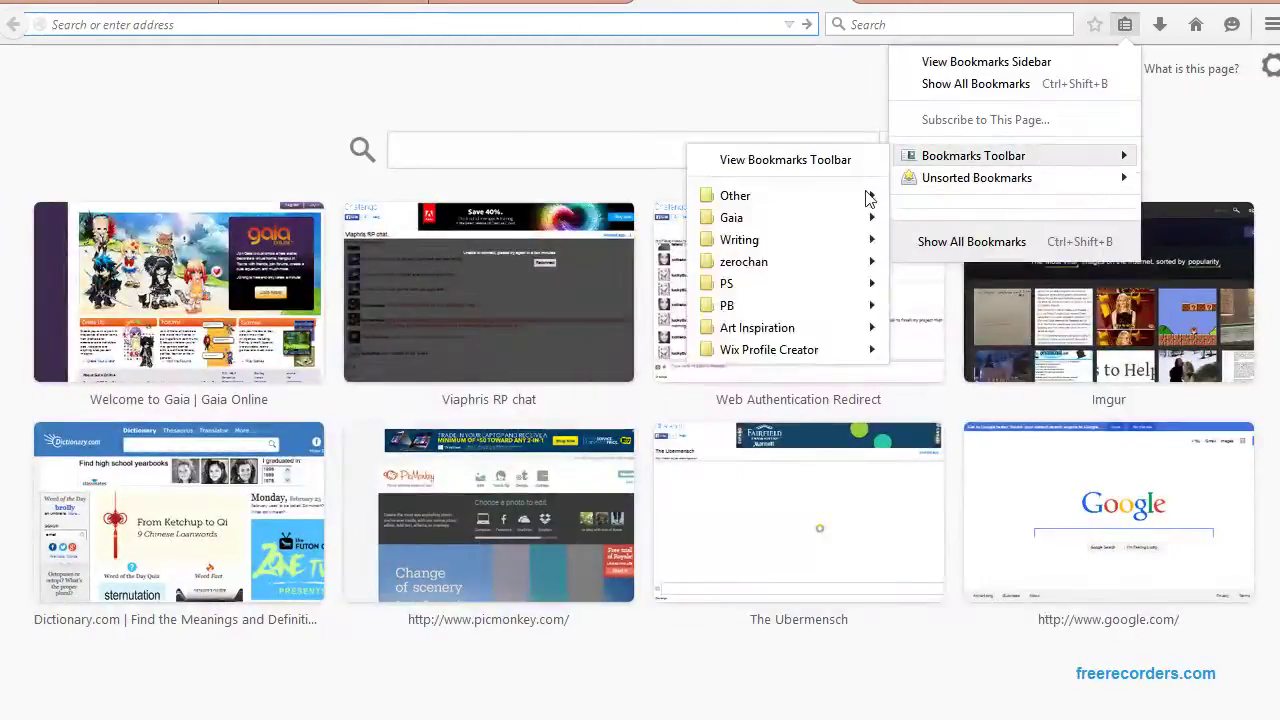
{"action": "mouse_move", "coordinate": [852, 355]}
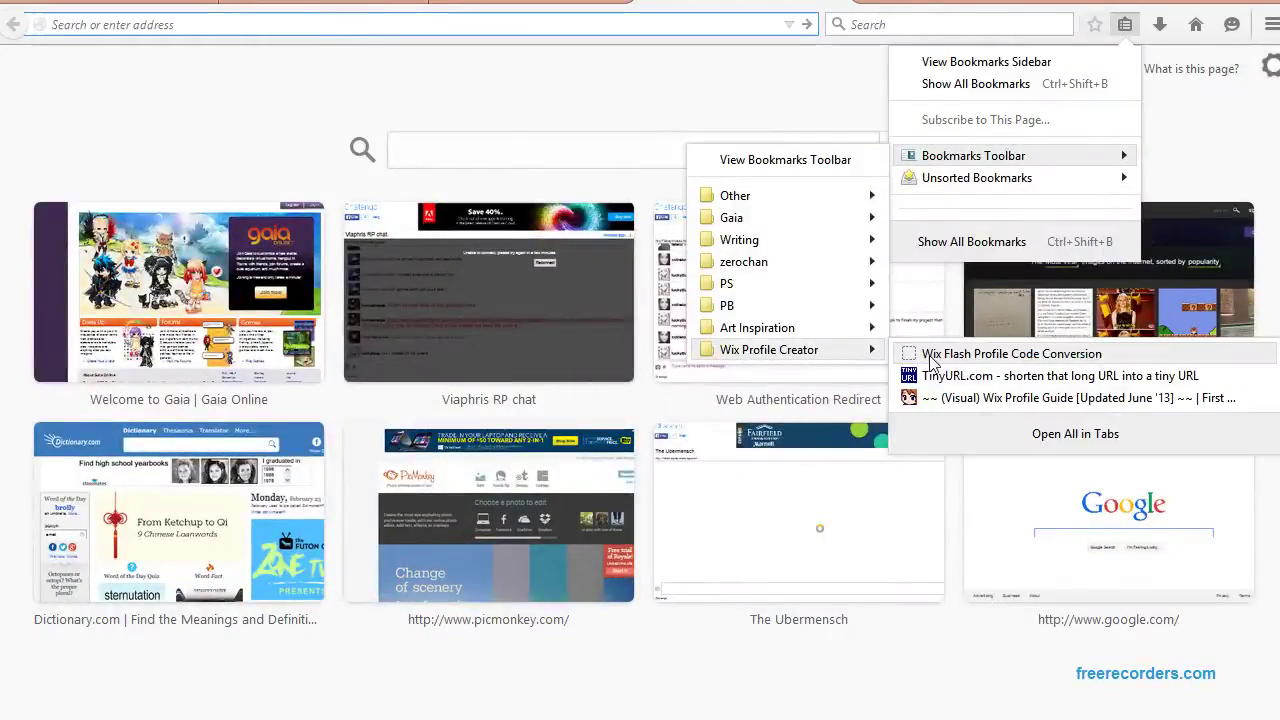
{"action": "left_click", "coordinate": [960, 354]}
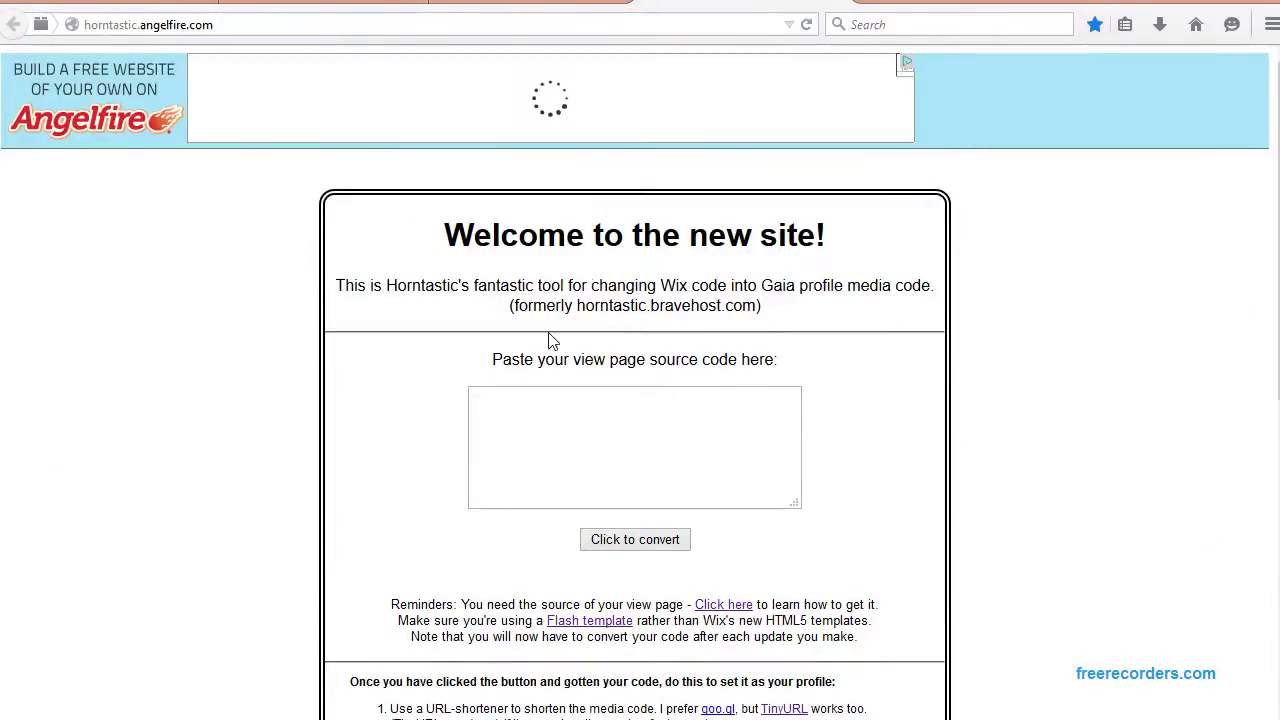
Step: Paste the copied page source into the converter and convert it to Gaia code
{"action": "left_click", "coordinate": [546, 463]}
{"action": "right_click", "coordinate": [546, 463]}
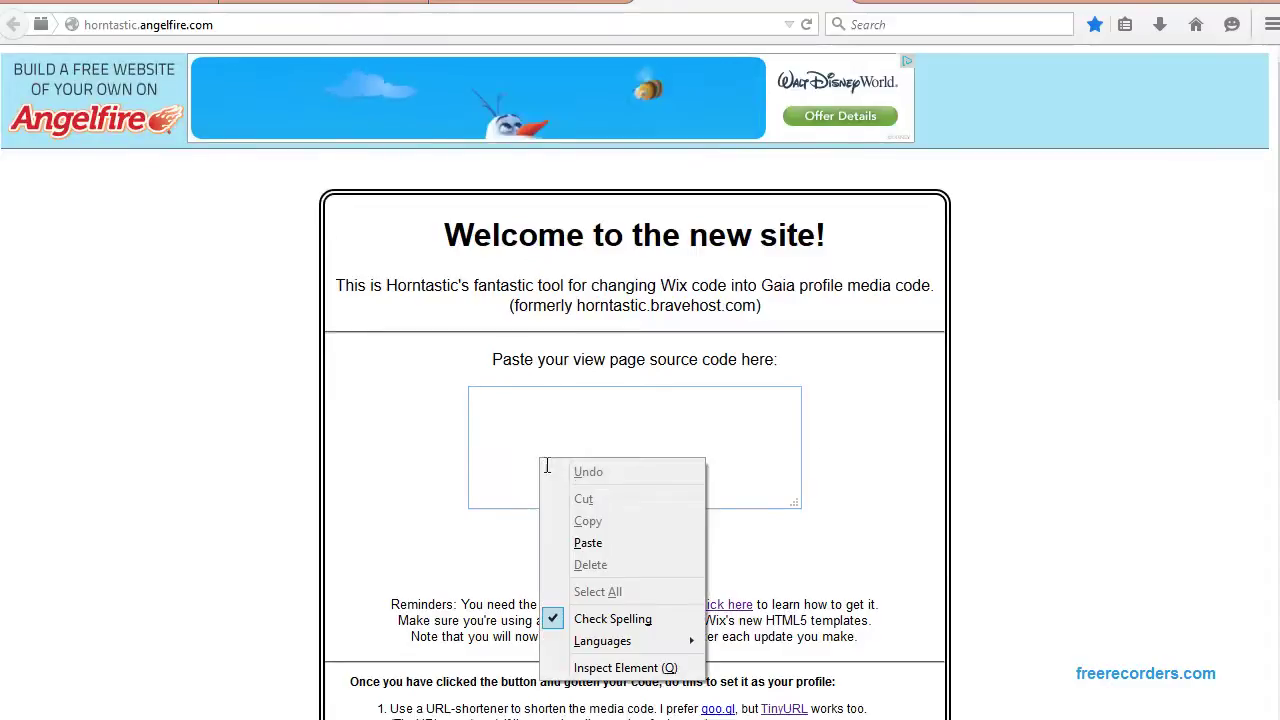
{"action": "left_click", "coordinate": [600, 543]}
{"action": "left_click", "coordinate": [648, 540]}
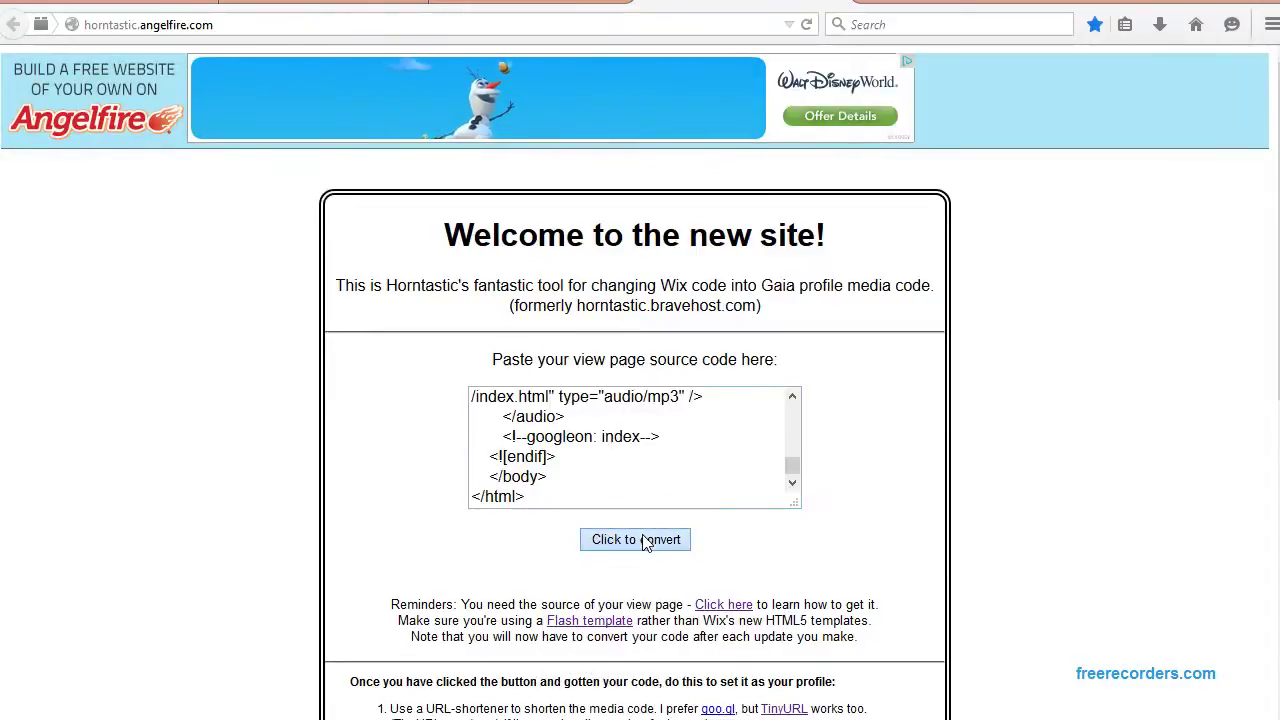
Step: Copy the generated code from the 'Your media code' box
{"action": "scroll", "coordinate": [643, 543], "scroll_direction": "down", "scroll_amount": 2}
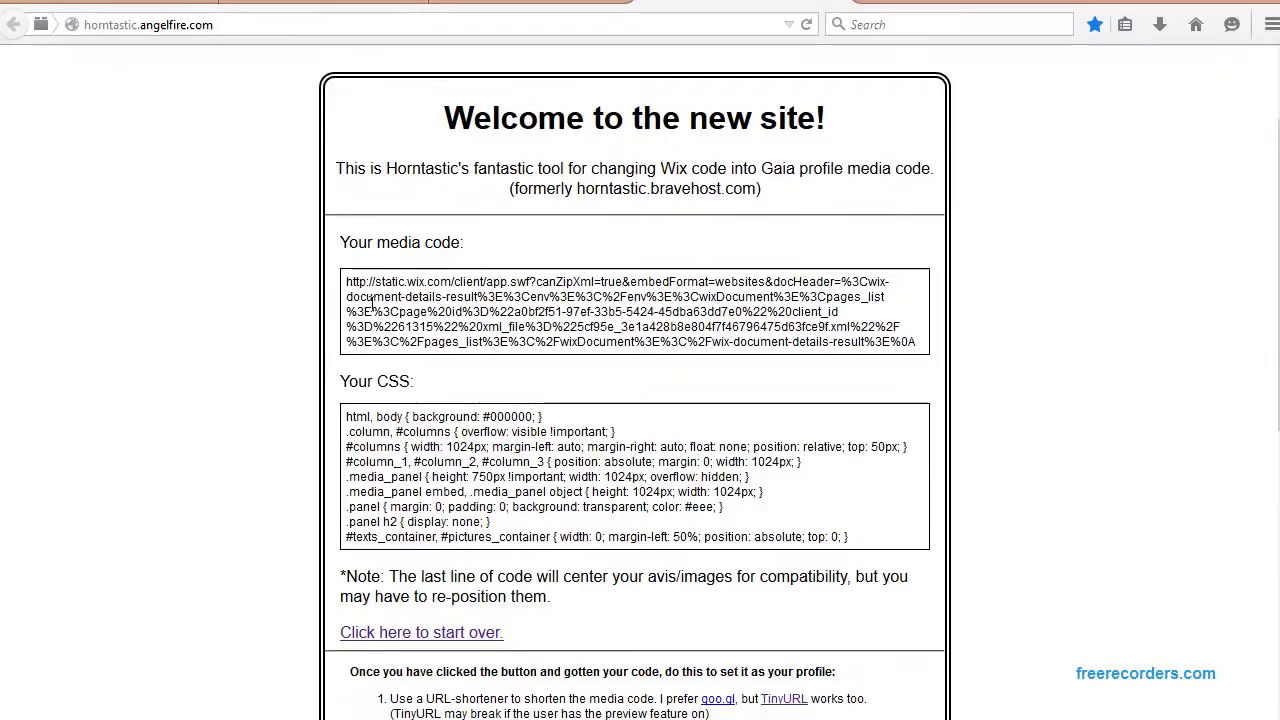
{"action": "left_click_drag", "start_coordinate": [347, 283], "coordinate": [882, 355]}
{"action": "right_click", "coordinate": [651, 322]}
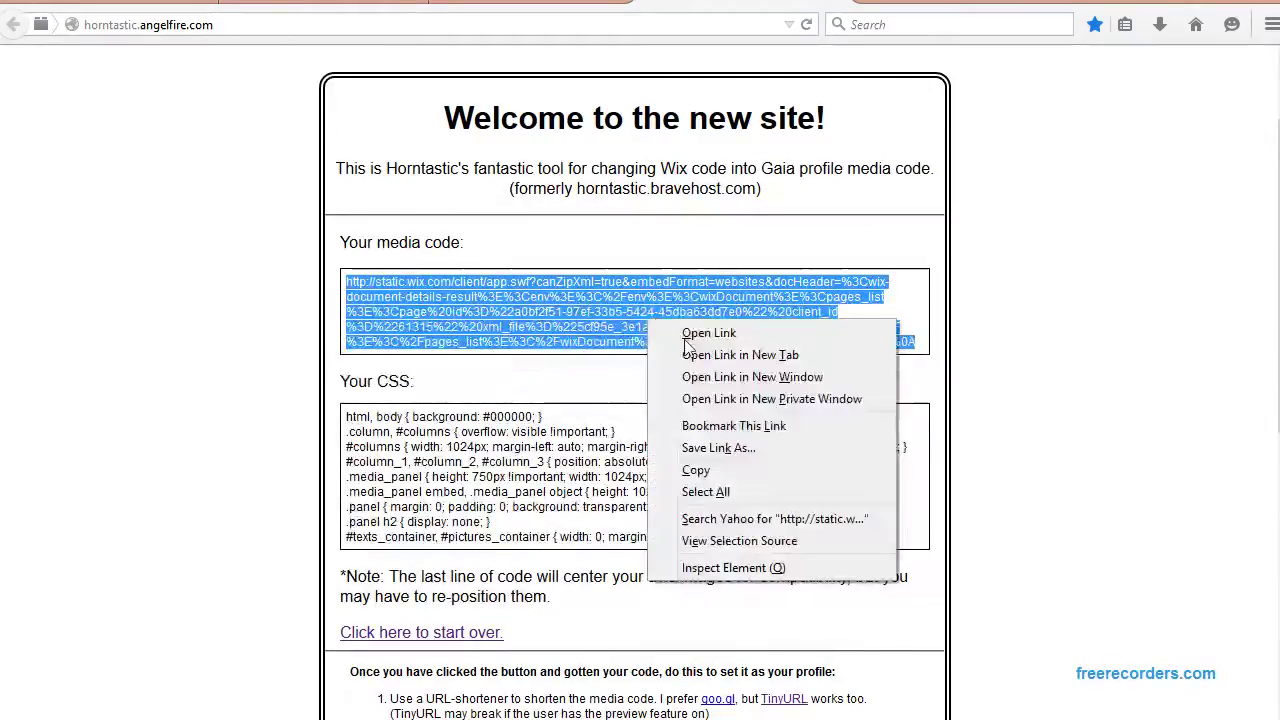
{"action": "left_click", "coordinate": [705, 475]}
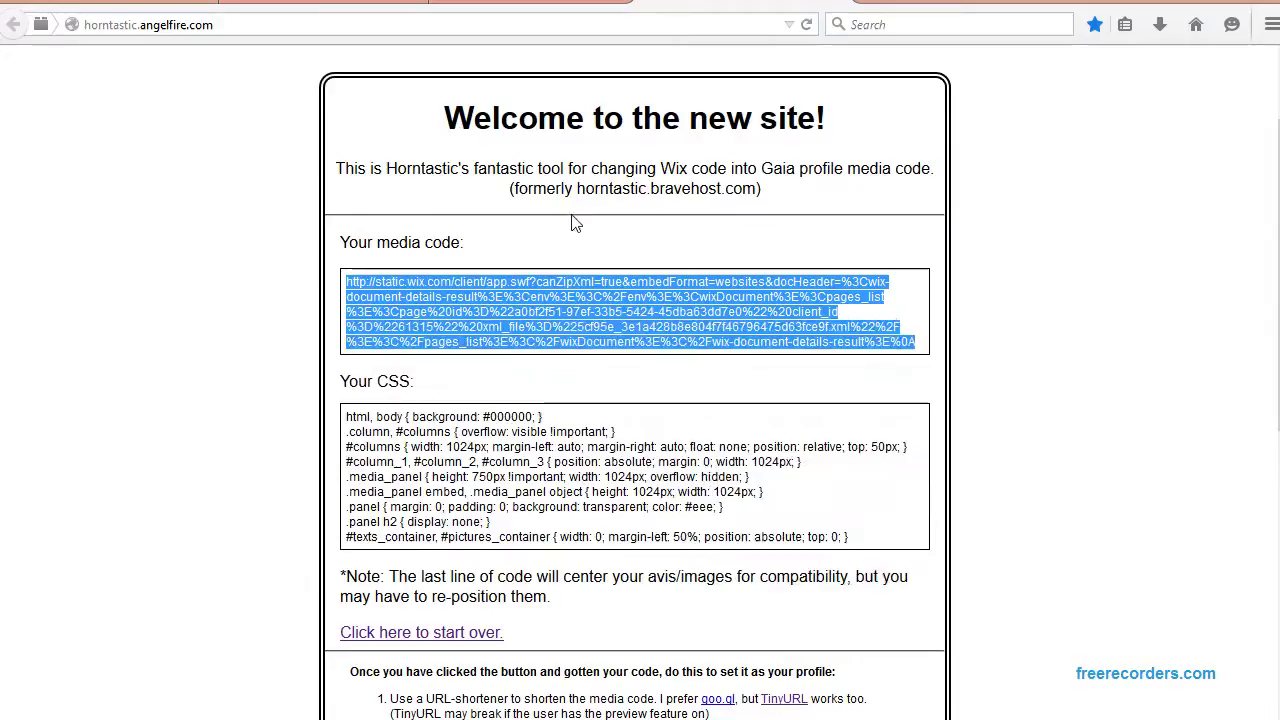
Step: Open the TinyURL site from the bookmarks in a new tab
{"action": "left_click", "coordinate": [866, 2]}
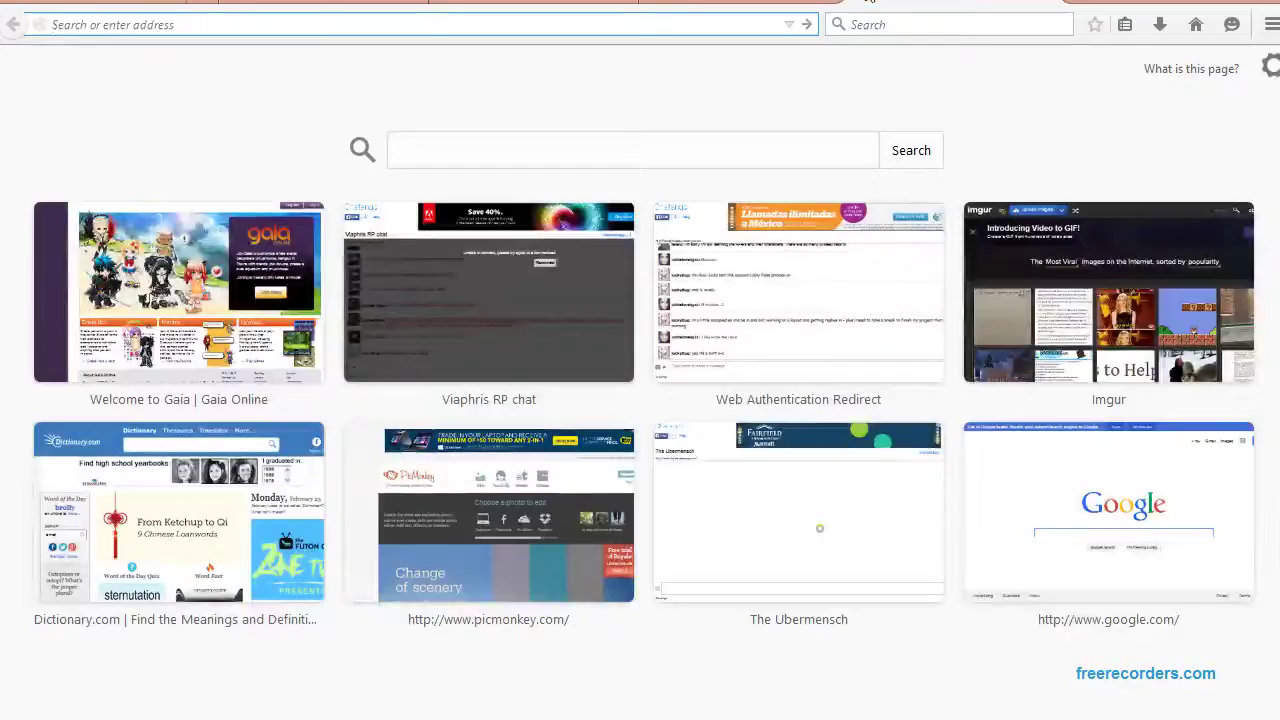
{"action": "left_click", "coordinate": [1125, 24]}
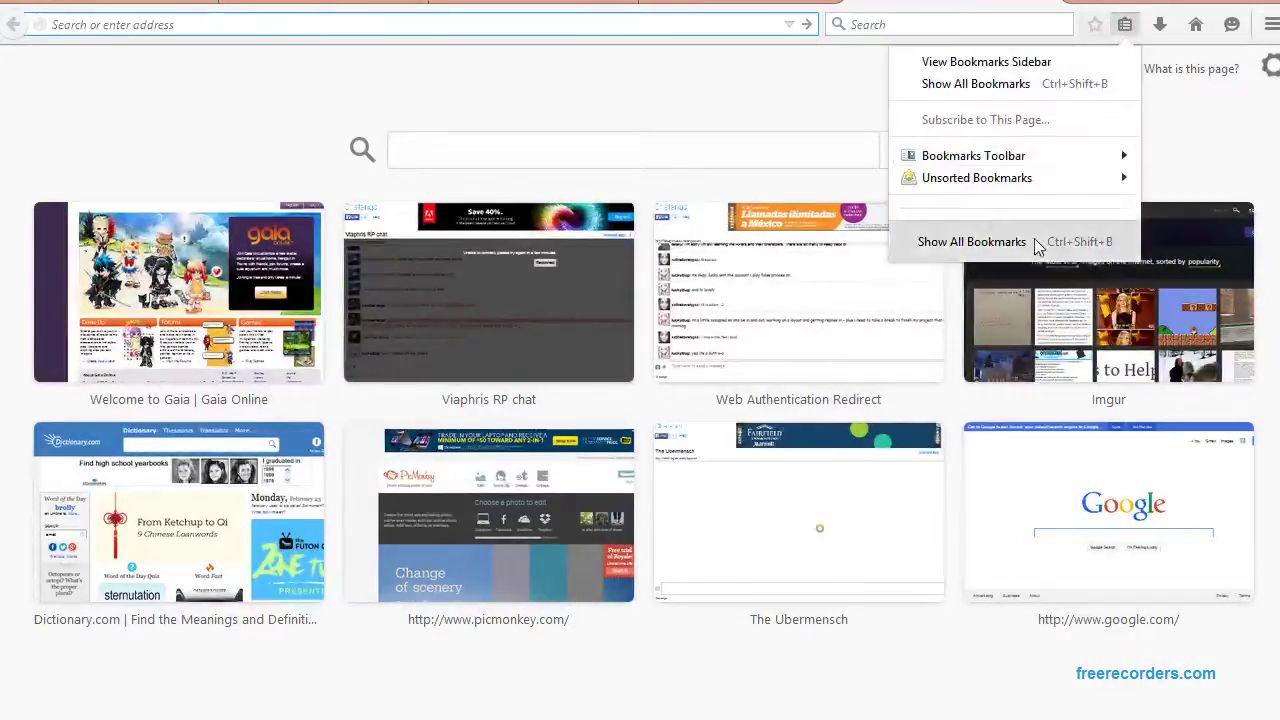
{"action": "mouse_move", "coordinate": [982, 158]}
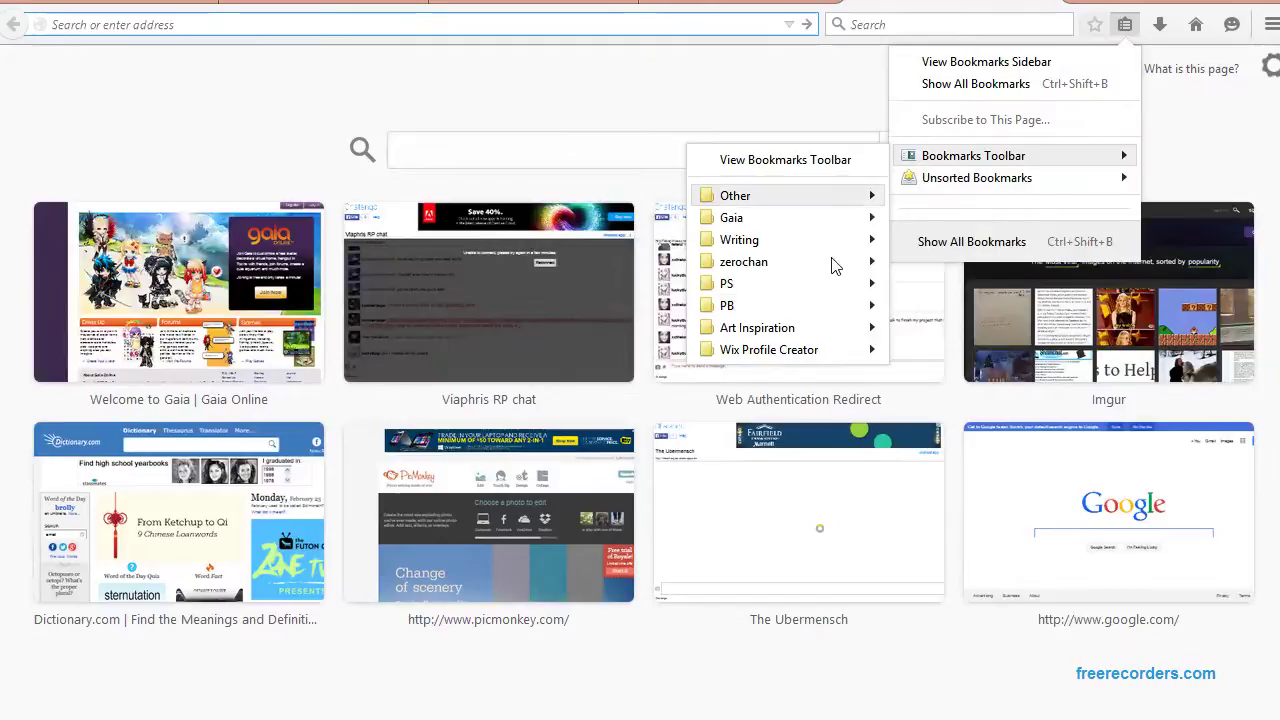
{"action": "mouse_move", "coordinate": [848, 358]}
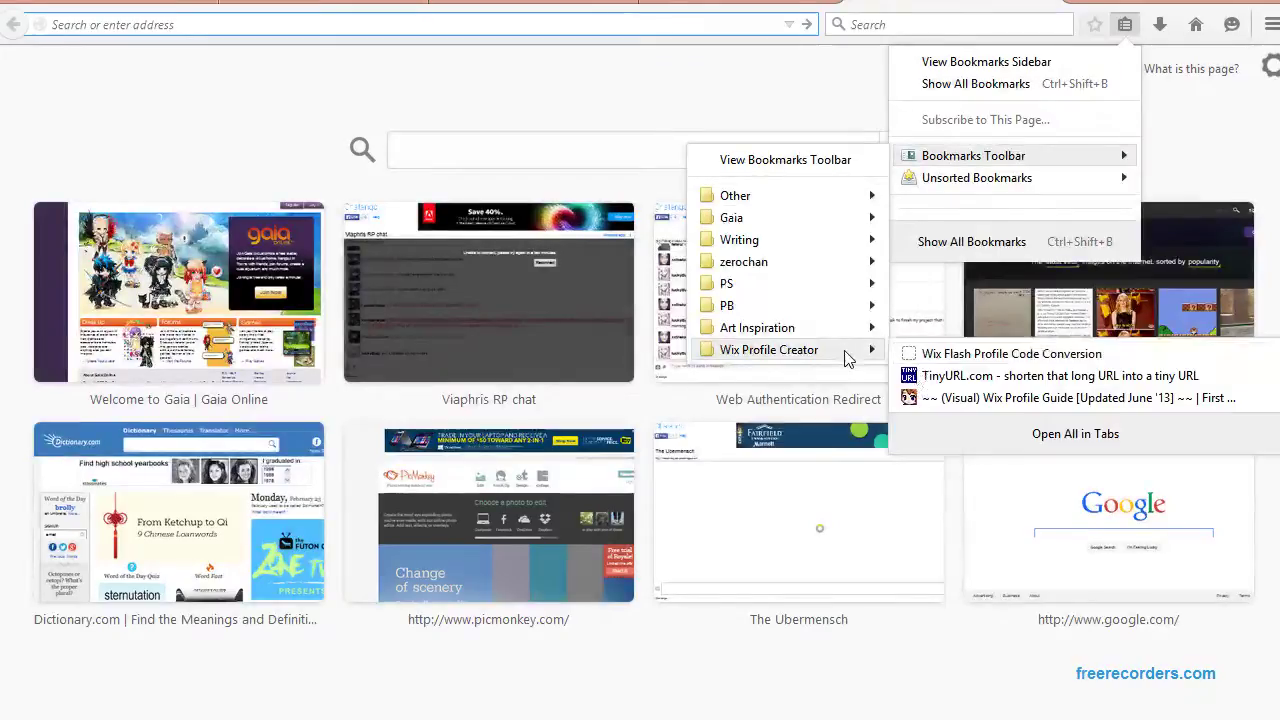
{"action": "left_click", "coordinate": [924, 378]}
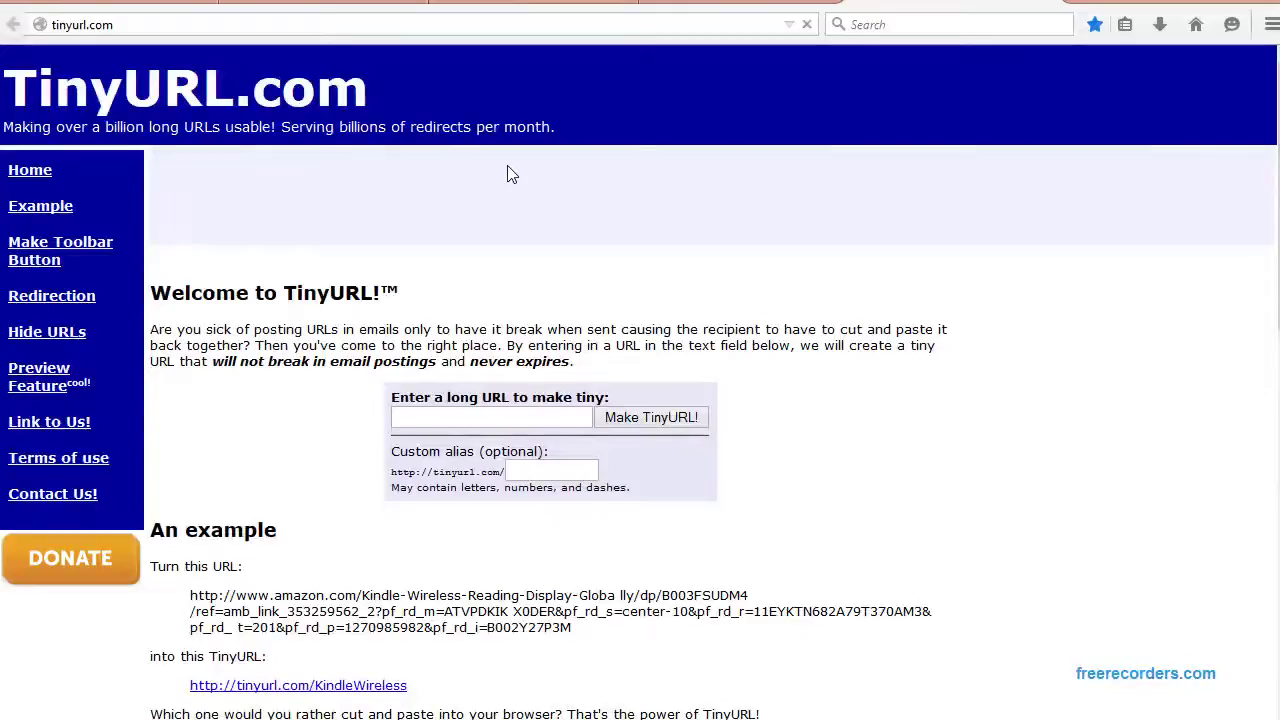
Step: Paste the media code link and make a TinyURL from it
{"action": "left_click", "coordinate": [427, 428]}
{"action": "right_click", "coordinate": [425, 420]}
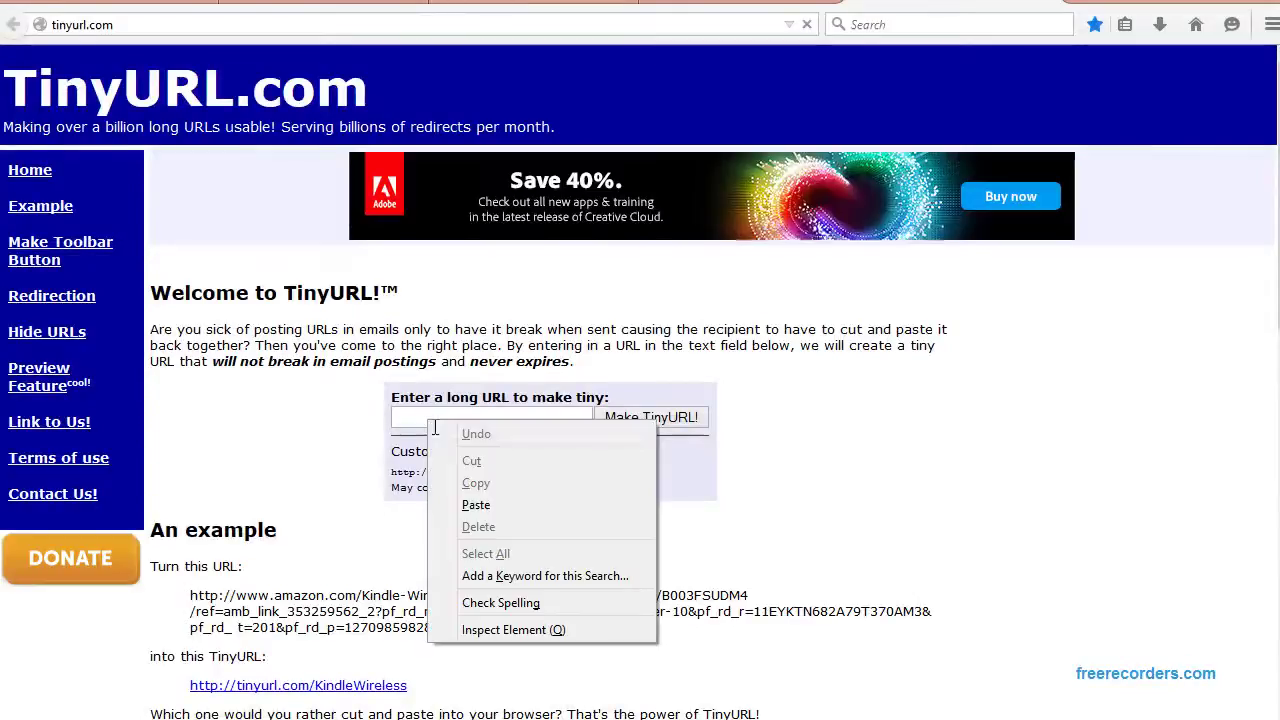
{"action": "left_click", "coordinate": [494, 507]}
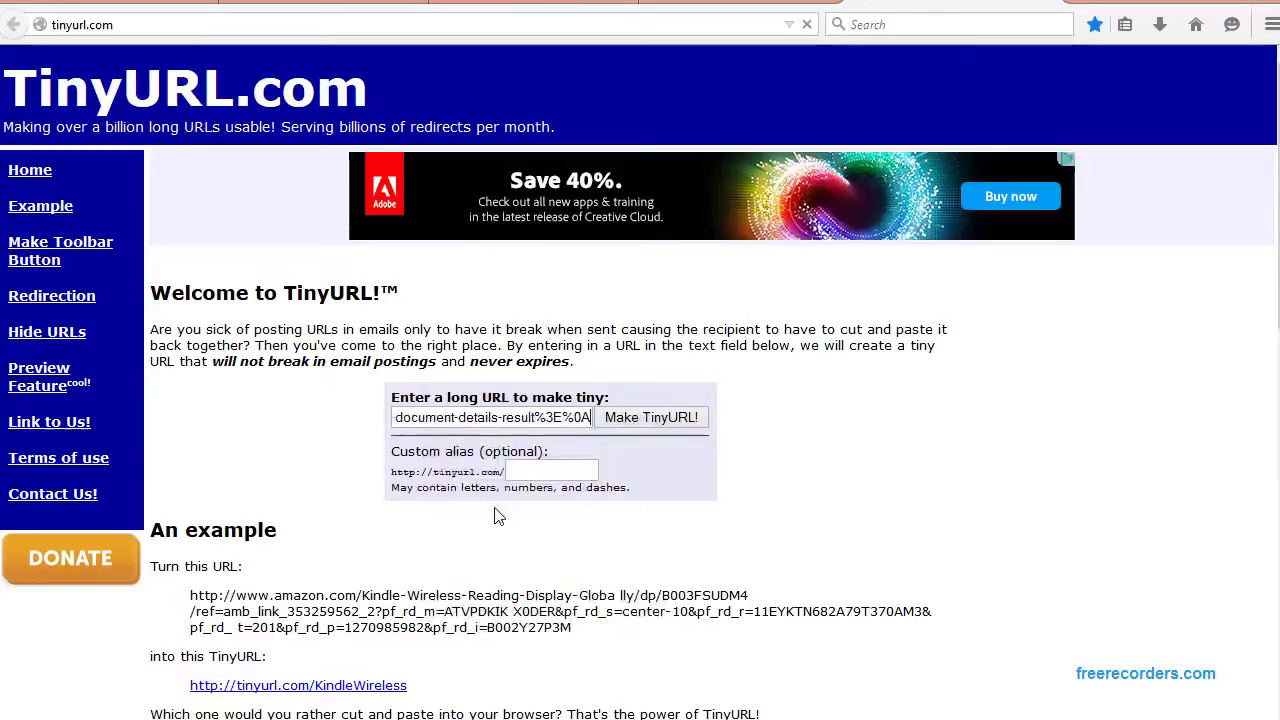
{"action": "left_click", "coordinate": [620, 423]}
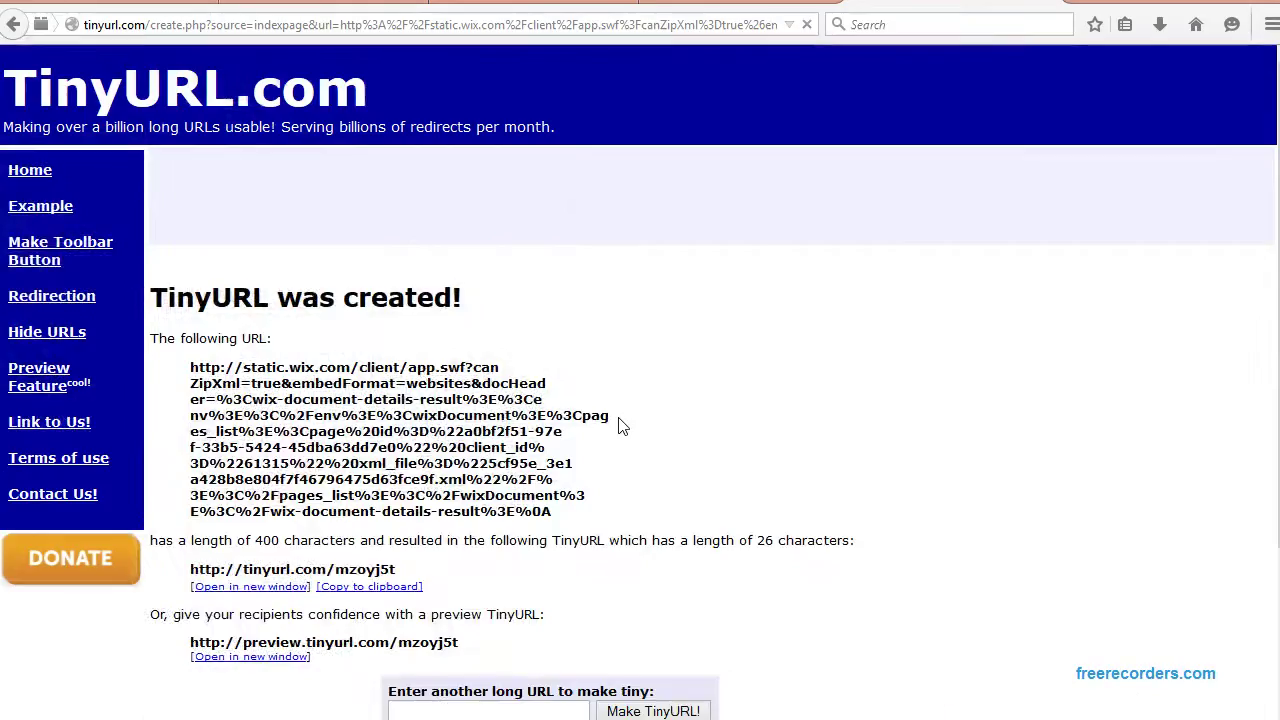
{"action": "scroll", "coordinate": [248, 452], "scroll_direction": "down", "scroll_amount": 2}
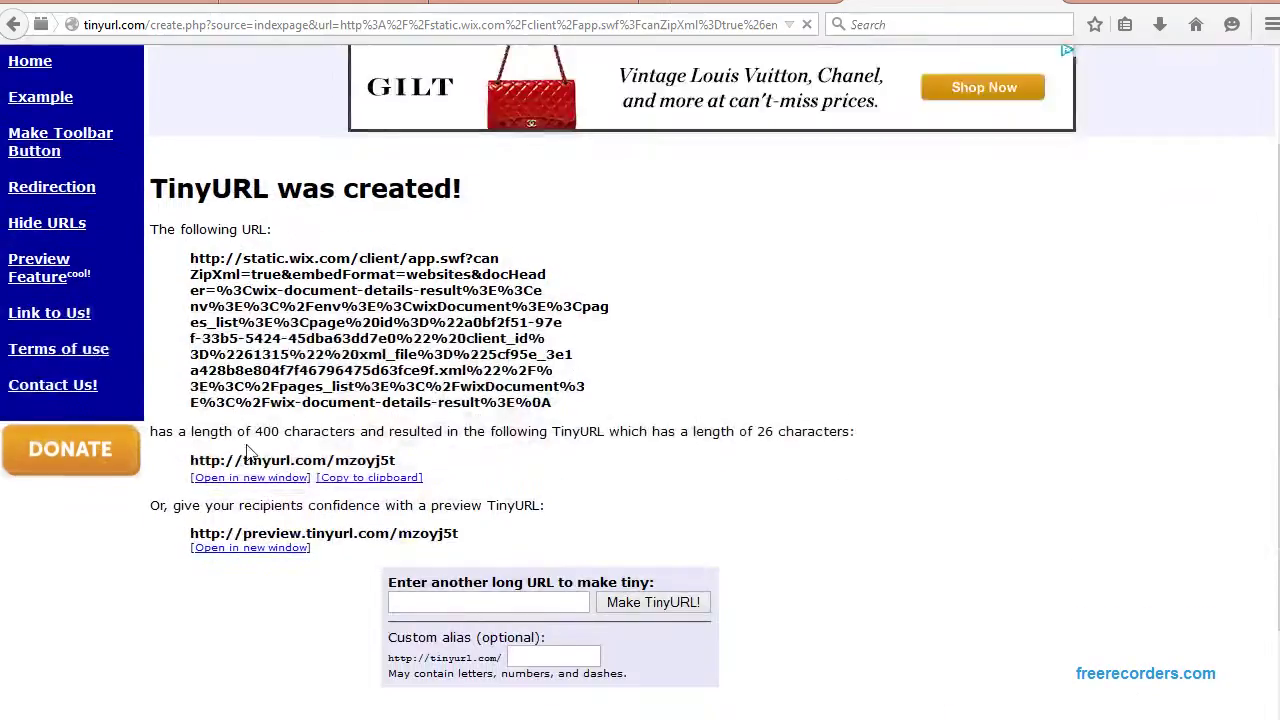
{"action": "left_click_drag", "start_coordinate": [192, 456], "coordinate": [400, 463]}
{"action": "right_click", "coordinate": [392, 465]}
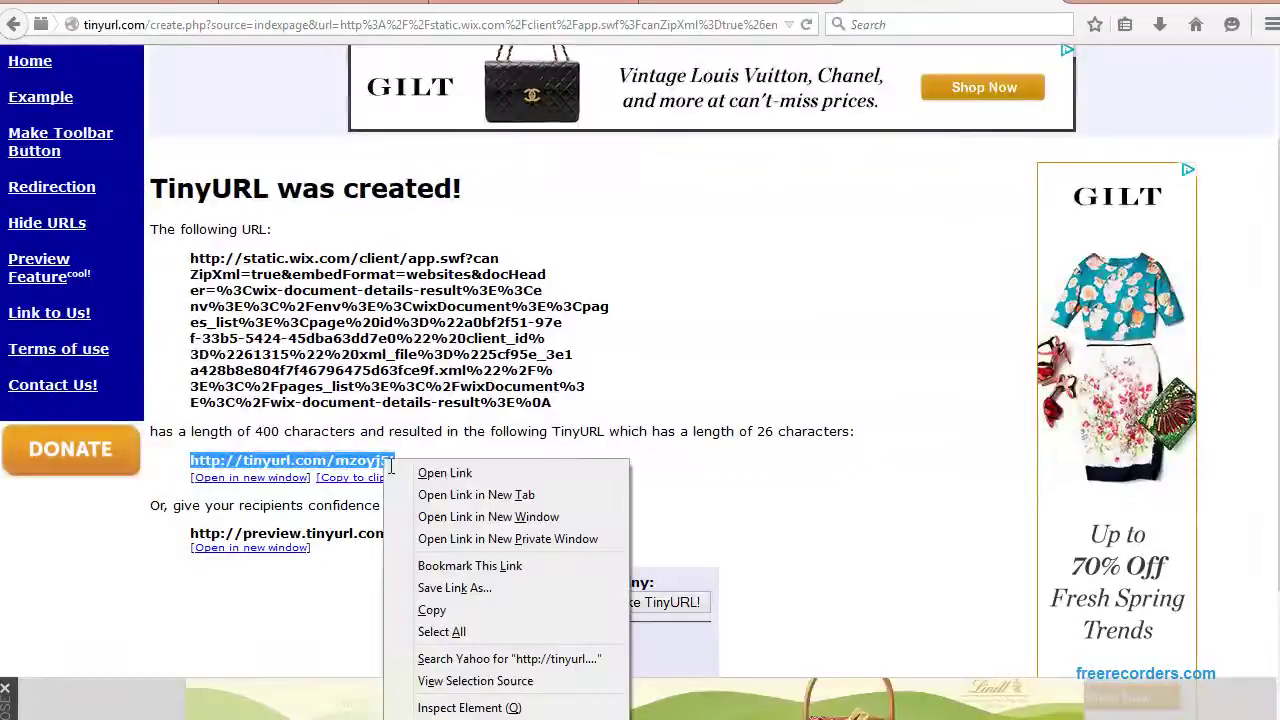
{"action": "left_click", "coordinate": [436, 610]}
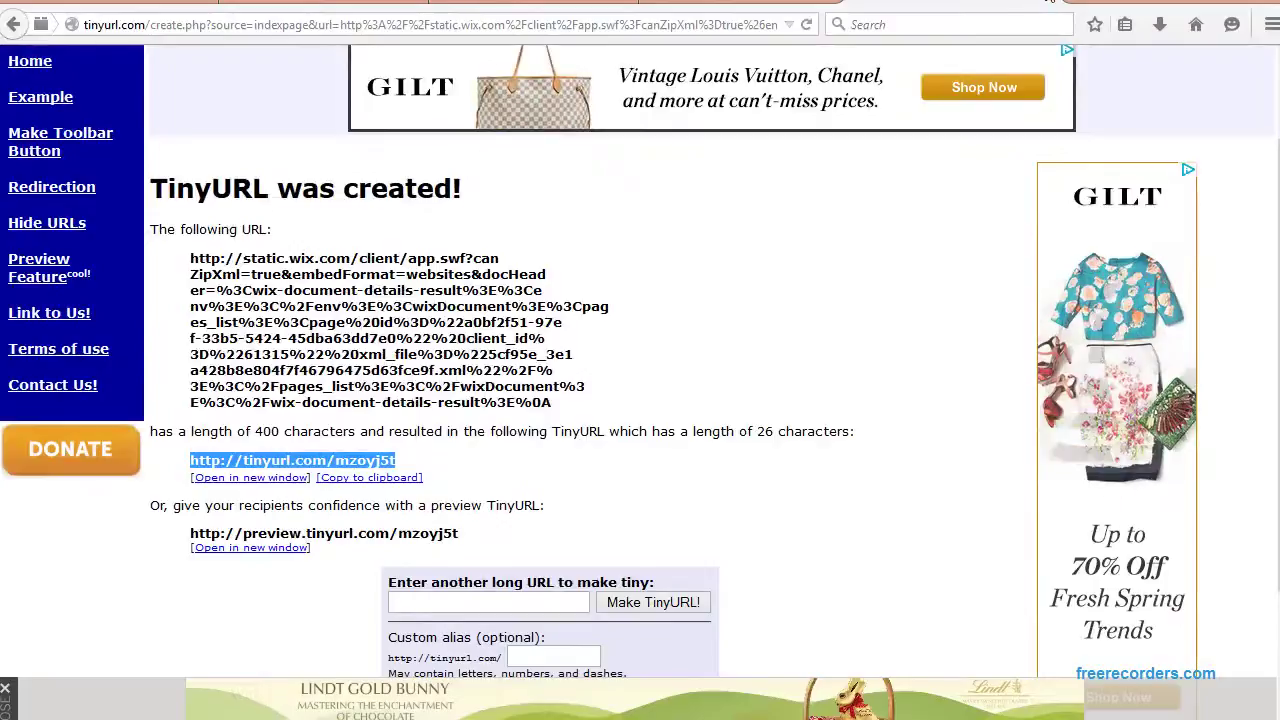
{"action": "key", "text": "ctrl+Tab"}
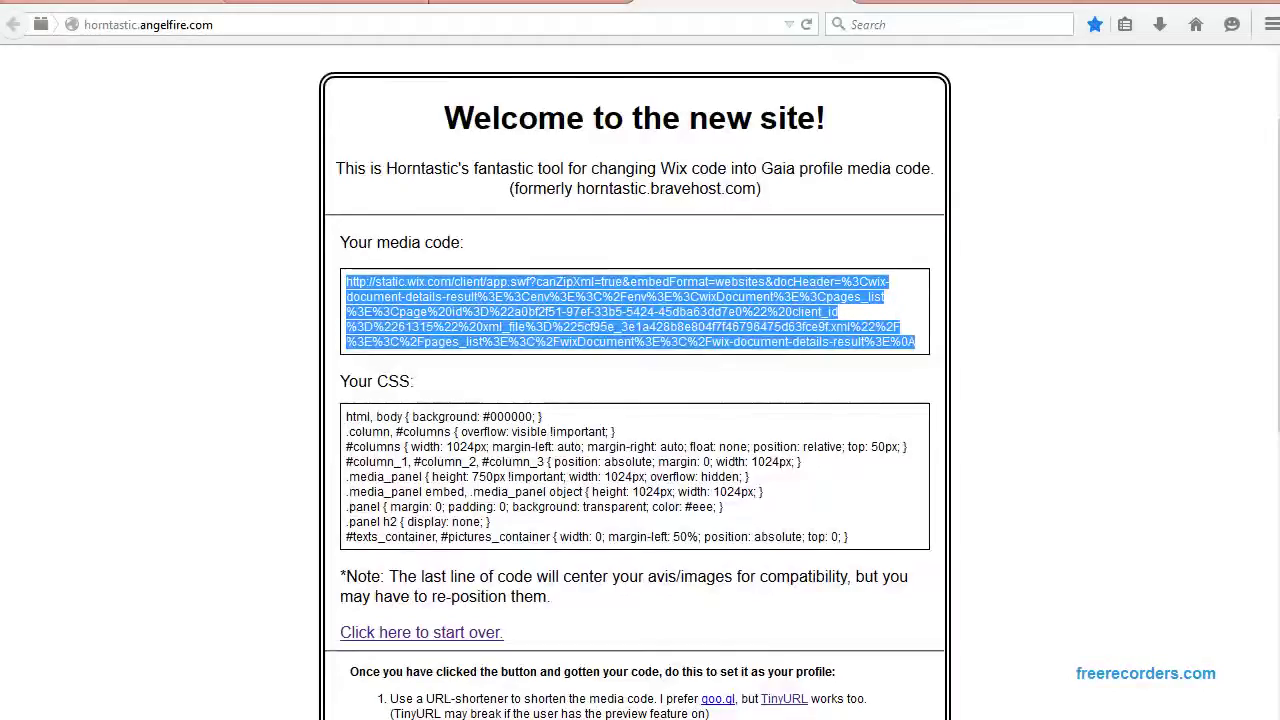
{"action": "key", "text": "ctrl+Tab"}
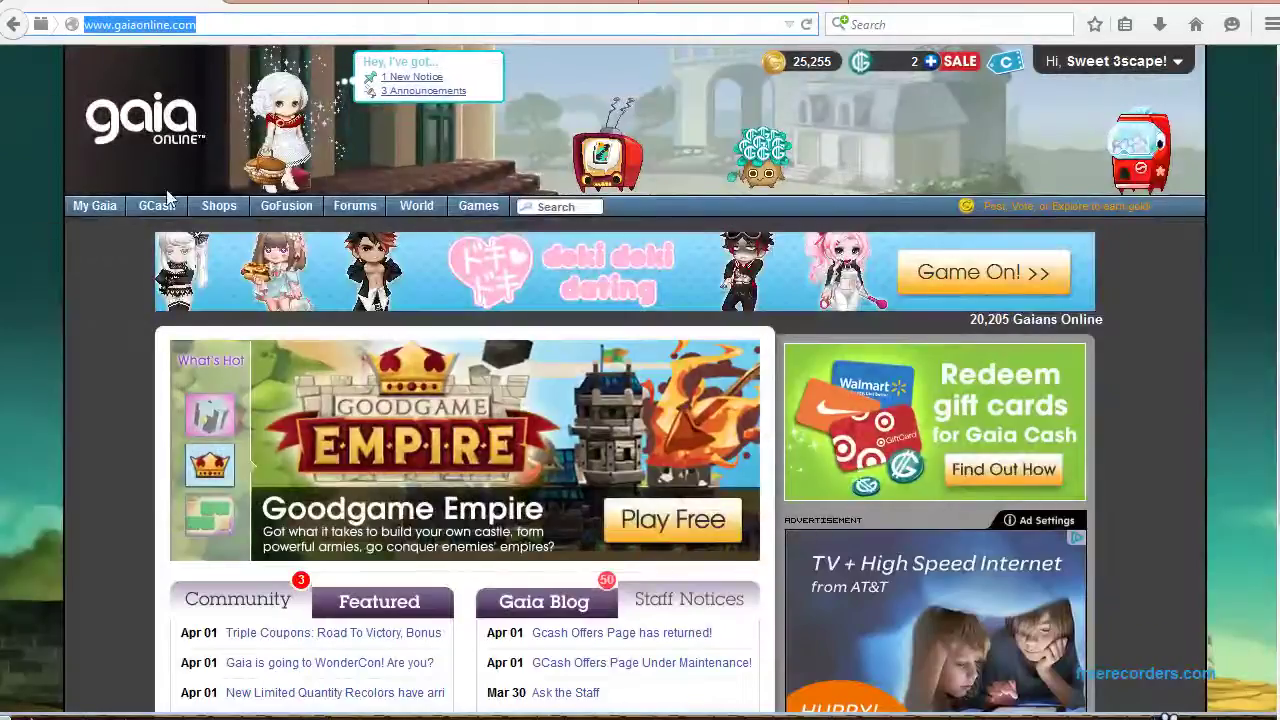
Step: Go to the Profile Options page in Gaia account settings
{"action": "mouse_move", "coordinate": [88, 208]}
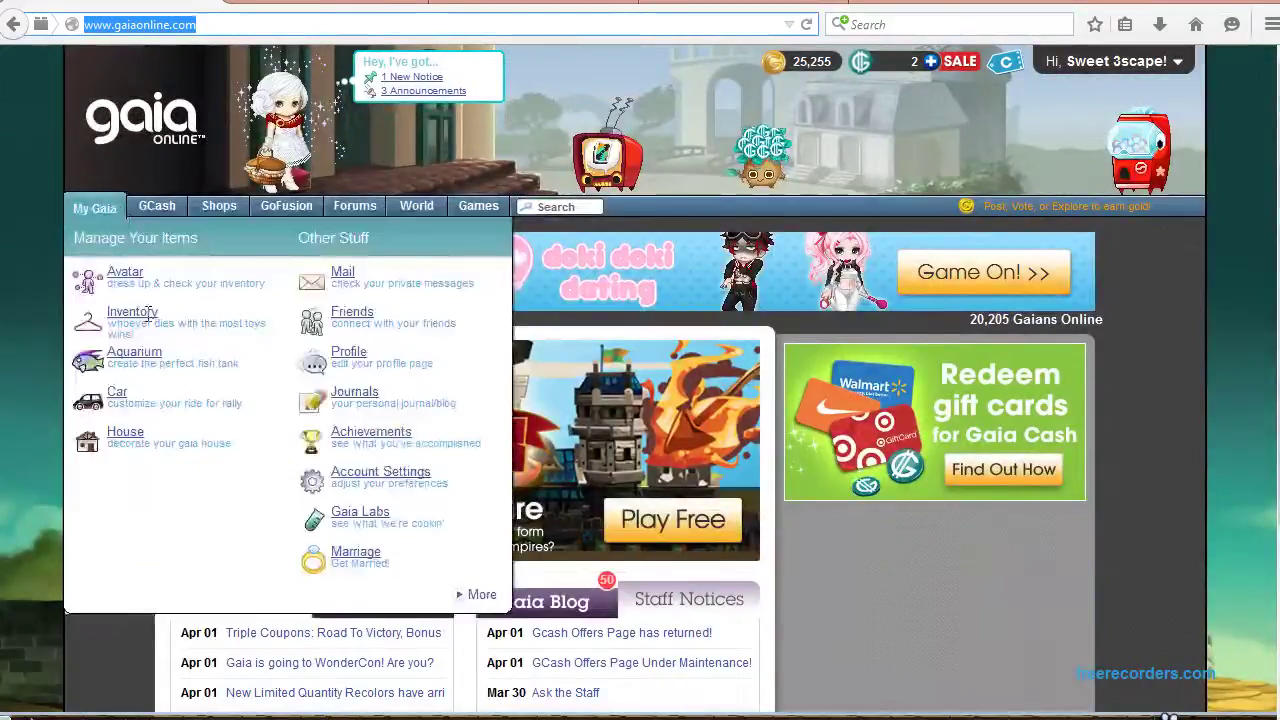
{"action": "left_click", "coordinate": [393, 478]}
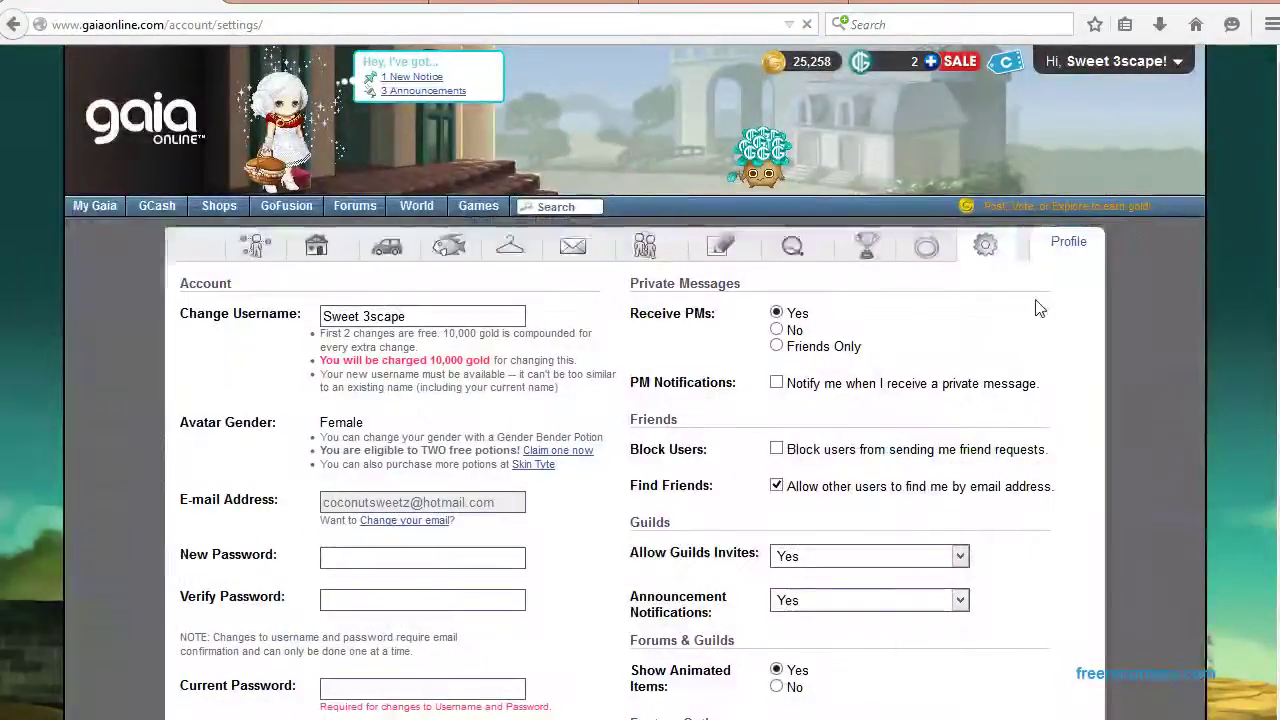
{"action": "left_click", "coordinate": [1024, 246]}
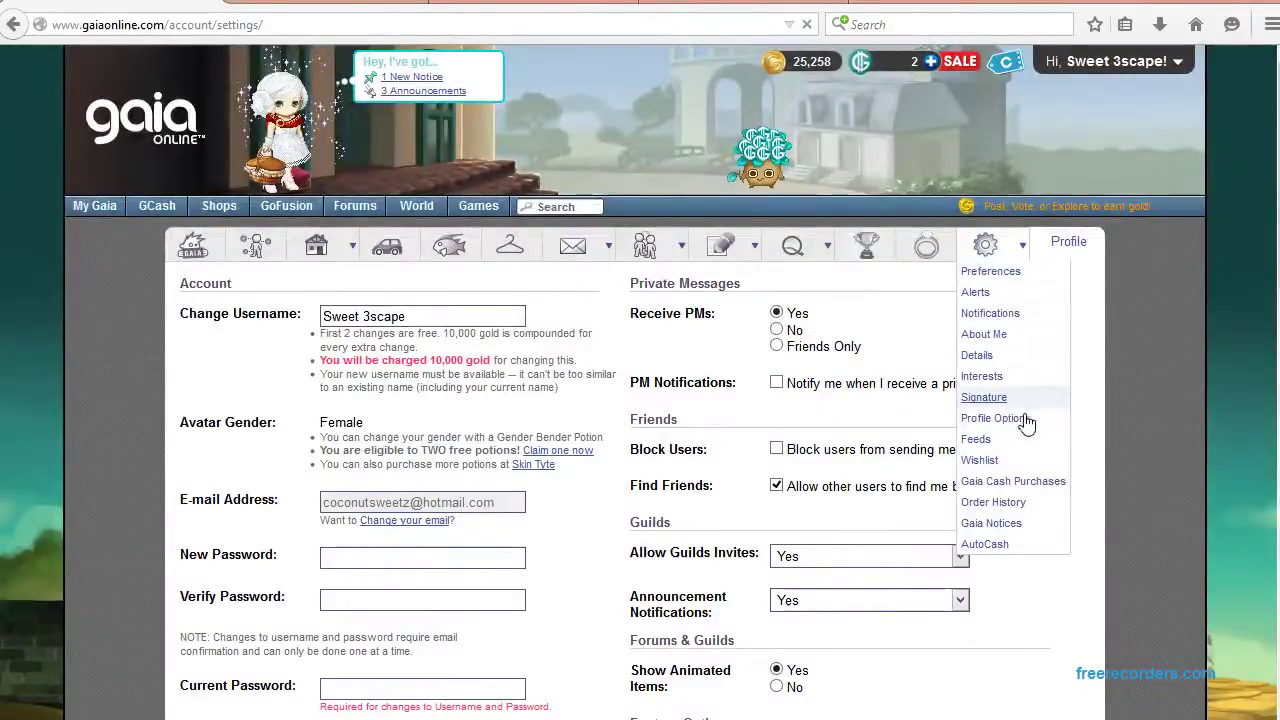
{"action": "left_click", "coordinate": [1022, 420]}
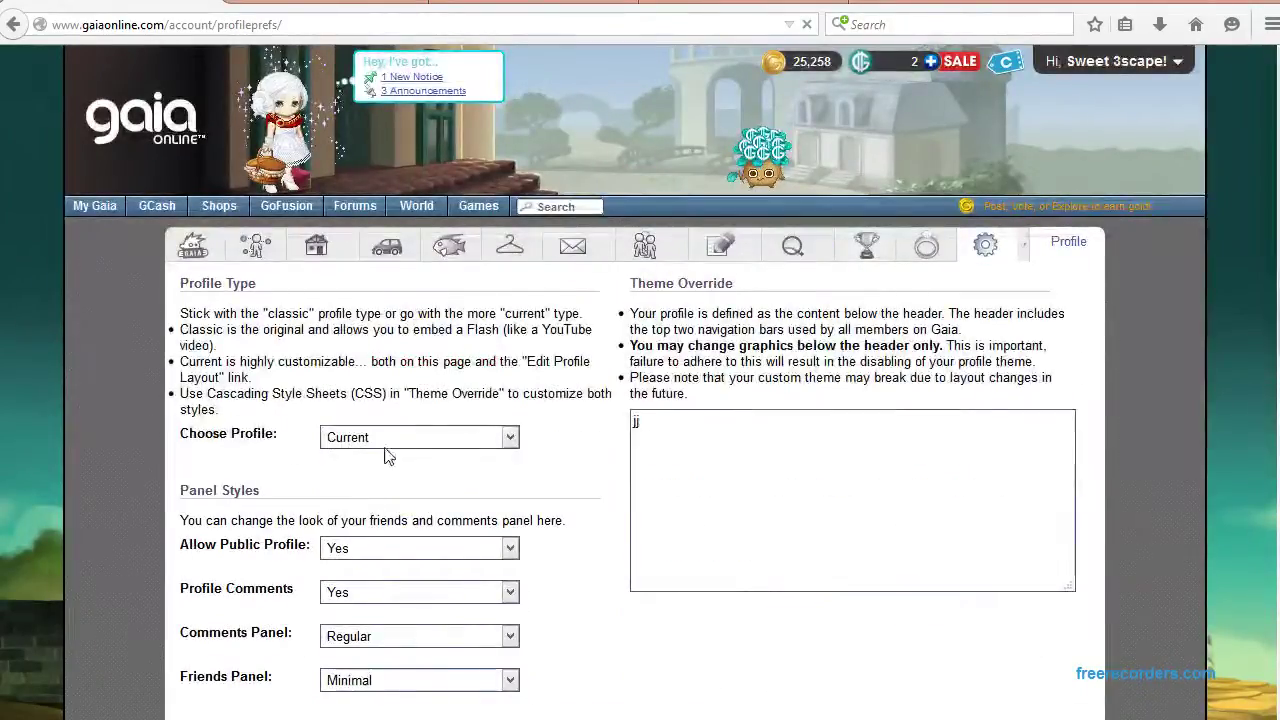
Step: Check the available profile types, leaving the profile type set to Current
{"action": "left_click", "coordinate": [511, 437]}
{"action": "left_click", "coordinate": [510, 441]}
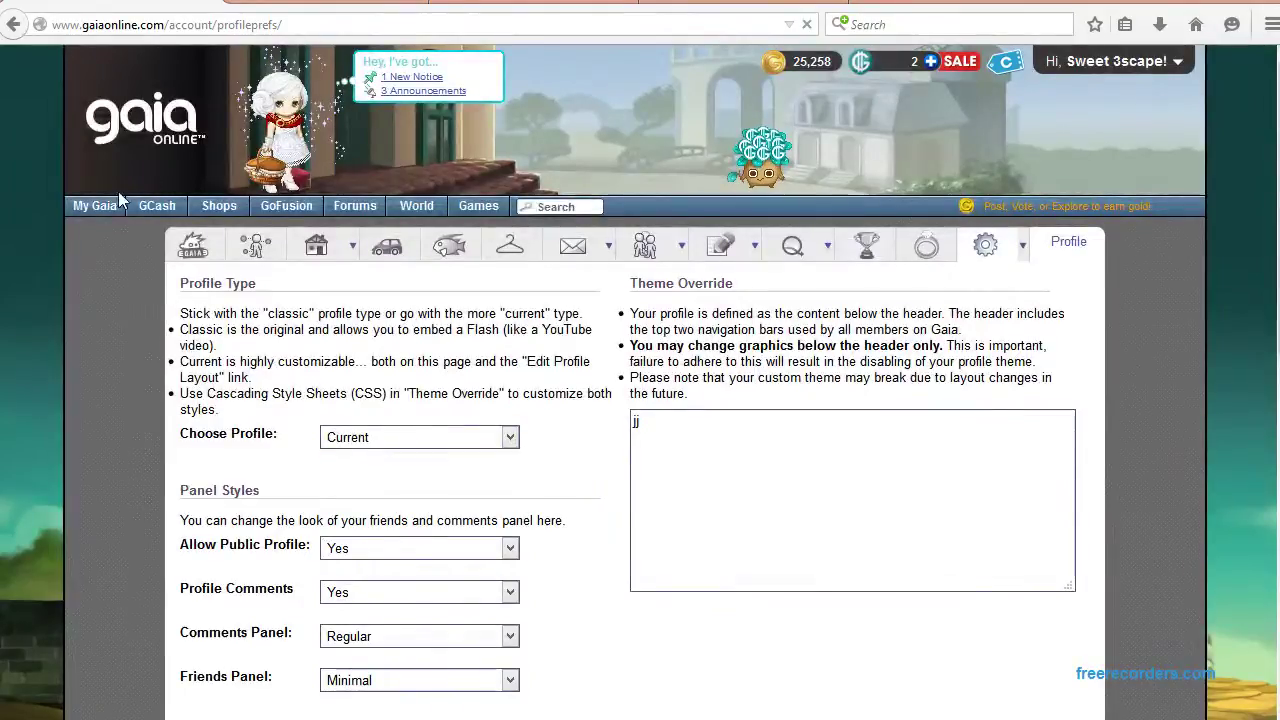
{"action": "mouse_move", "coordinate": [107, 215]}
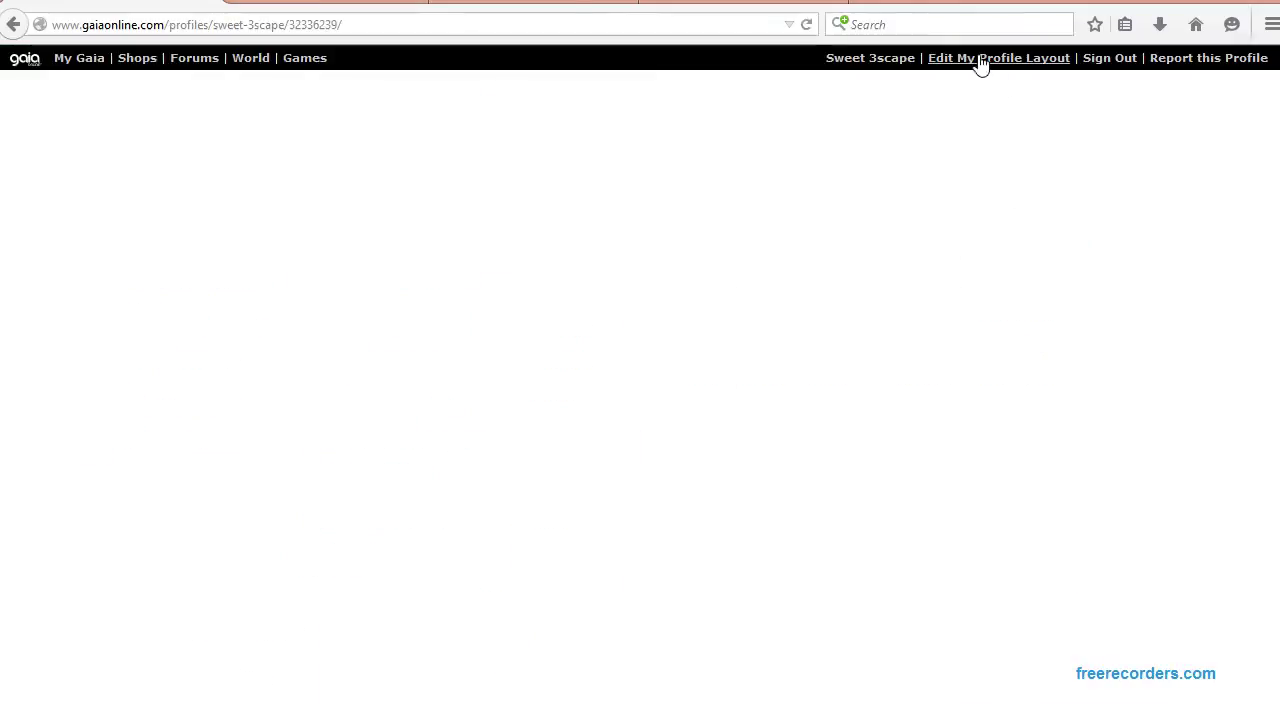
Step: Add a Media module to the profile from the CONTENT list in the layout editor
{"action": "left_click", "coordinate": [981, 58]}
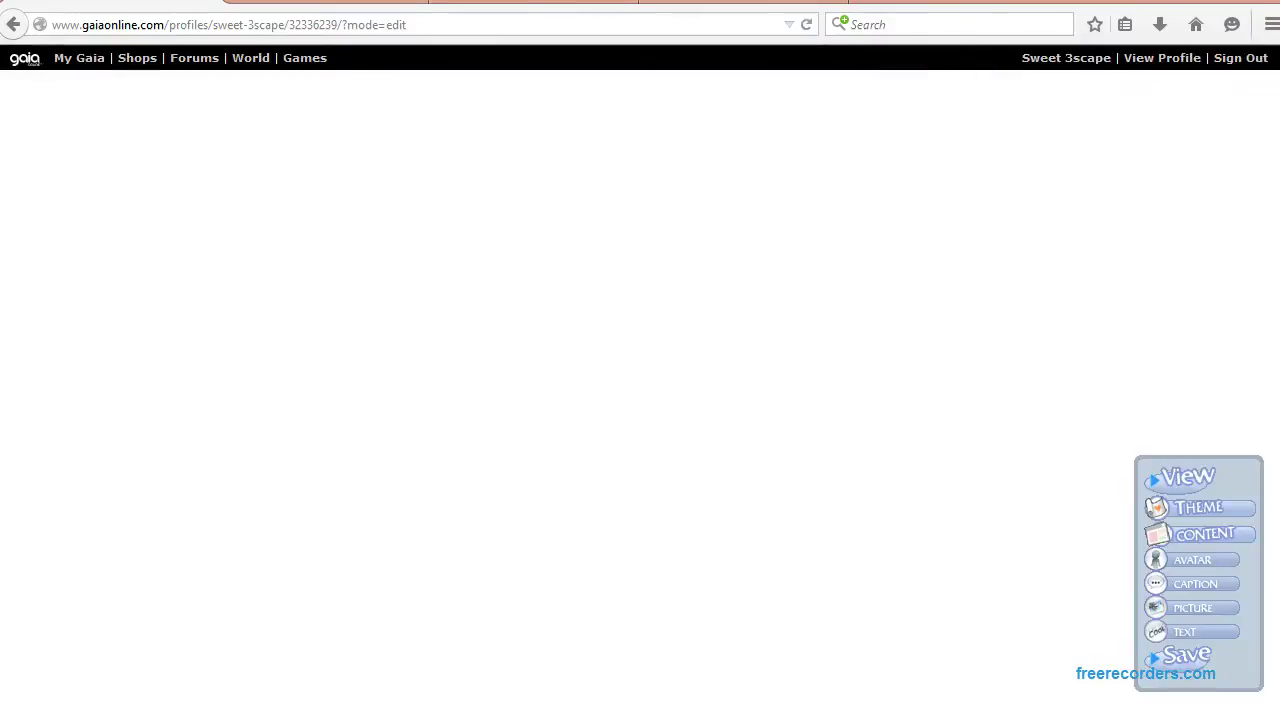
{"action": "left_click", "coordinate": [1189, 538]}
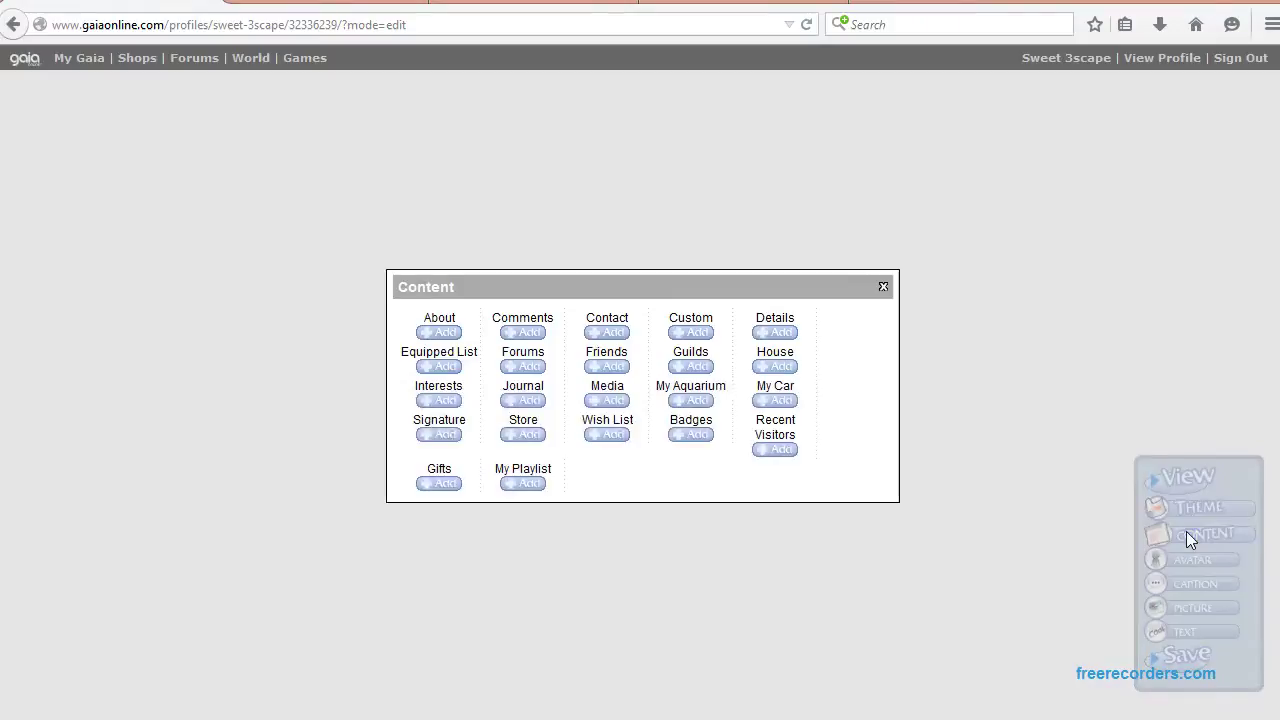
{"action": "left_click", "coordinate": [607, 400]}
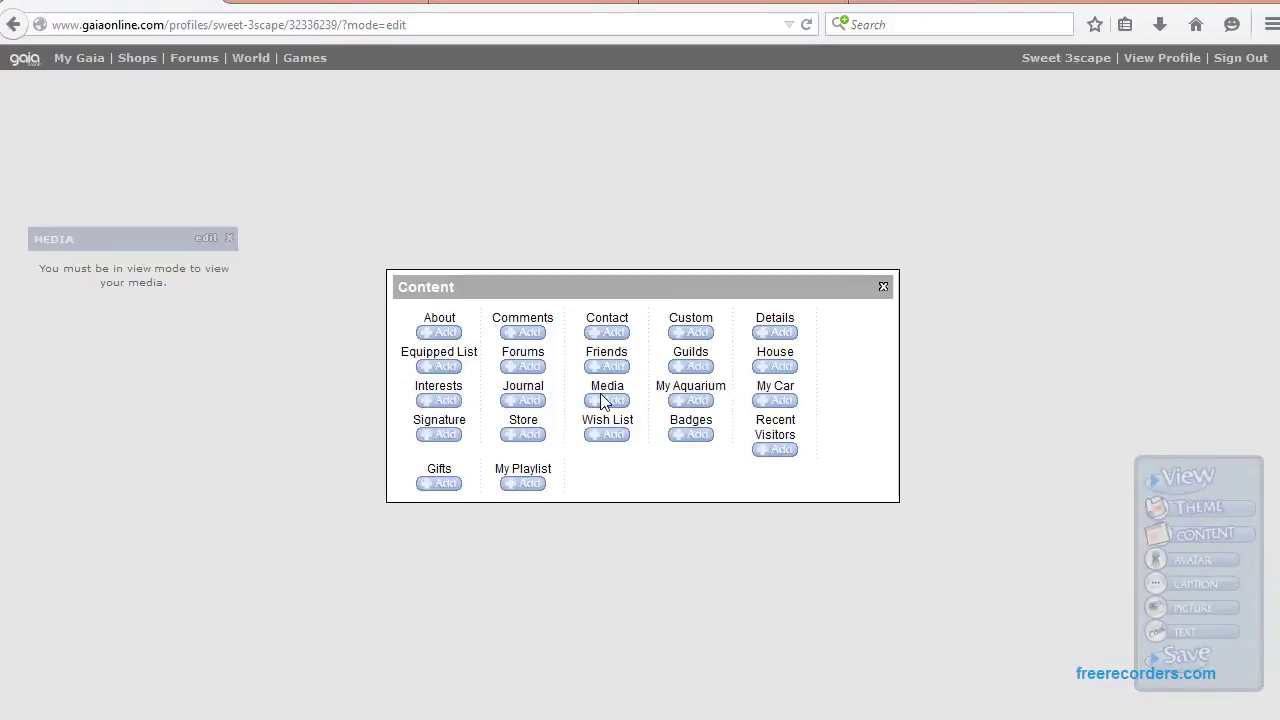
{"action": "left_click", "coordinate": [883, 287]}
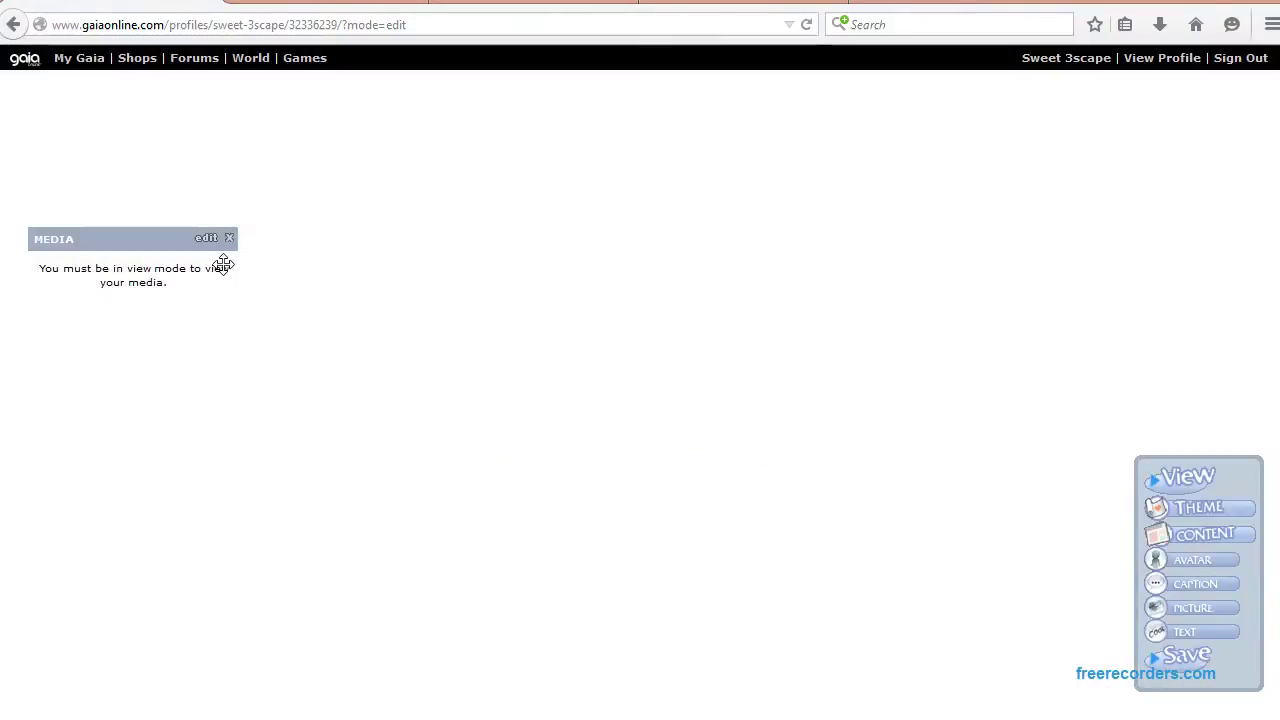
{"action": "left_click", "coordinate": [207, 240]}
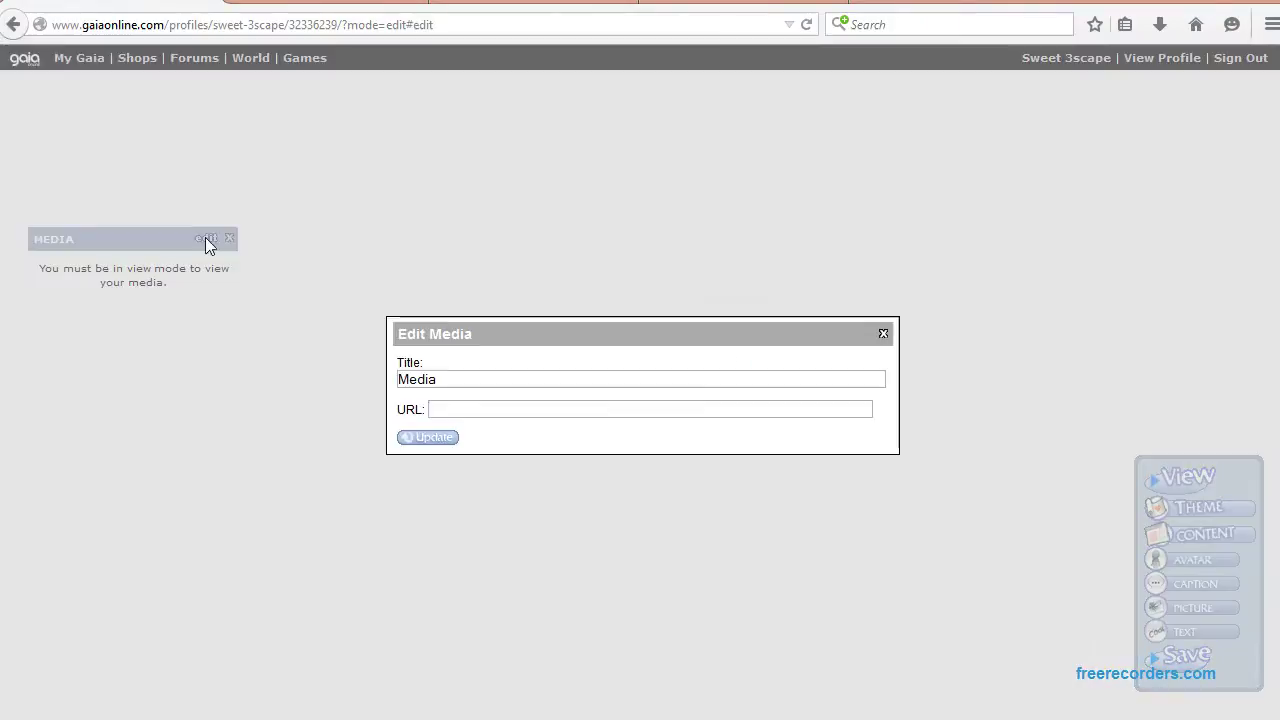
{"action": "right_click", "coordinate": [480, 411]}
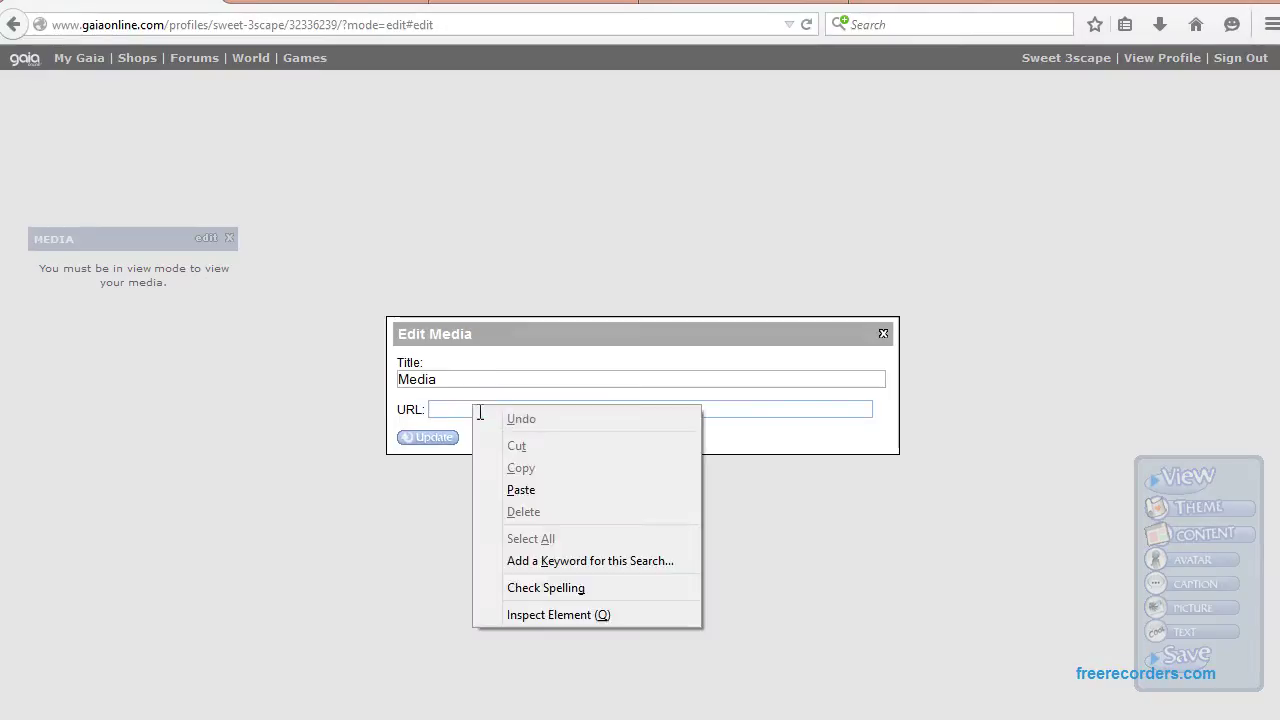
{"action": "left_click", "coordinate": [529, 496]}
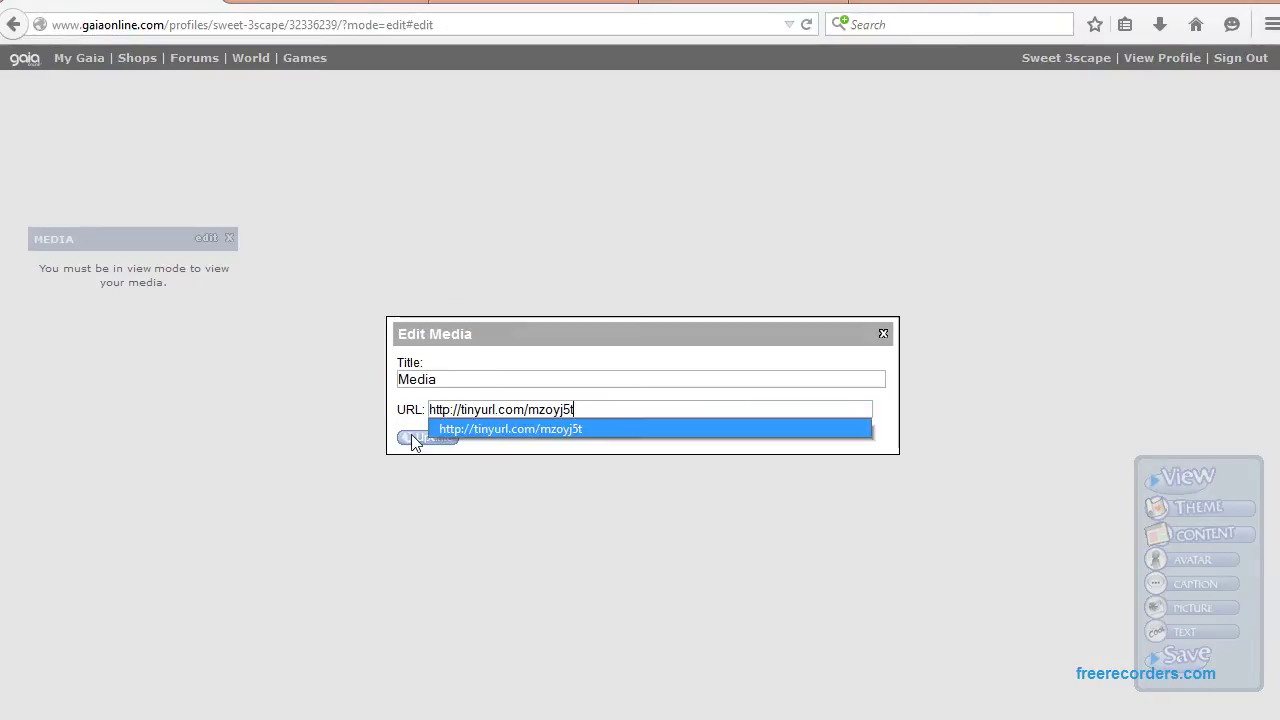
{"action": "left_click", "coordinate": [415, 443]}
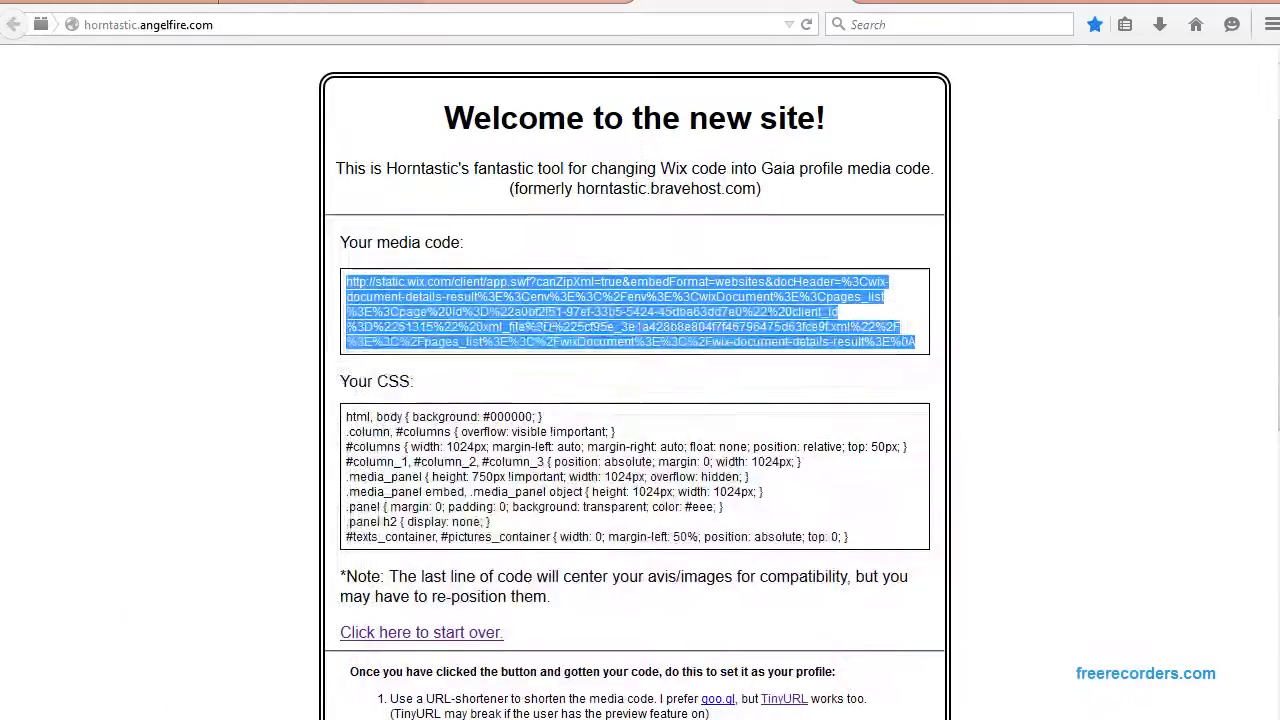
Step: Copy all of the converter's generated CSS code and return to the Gaia profile editor
{"action": "left_click_drag", "start_coordinate": [348, 420], "coordinate": [860, 552]}
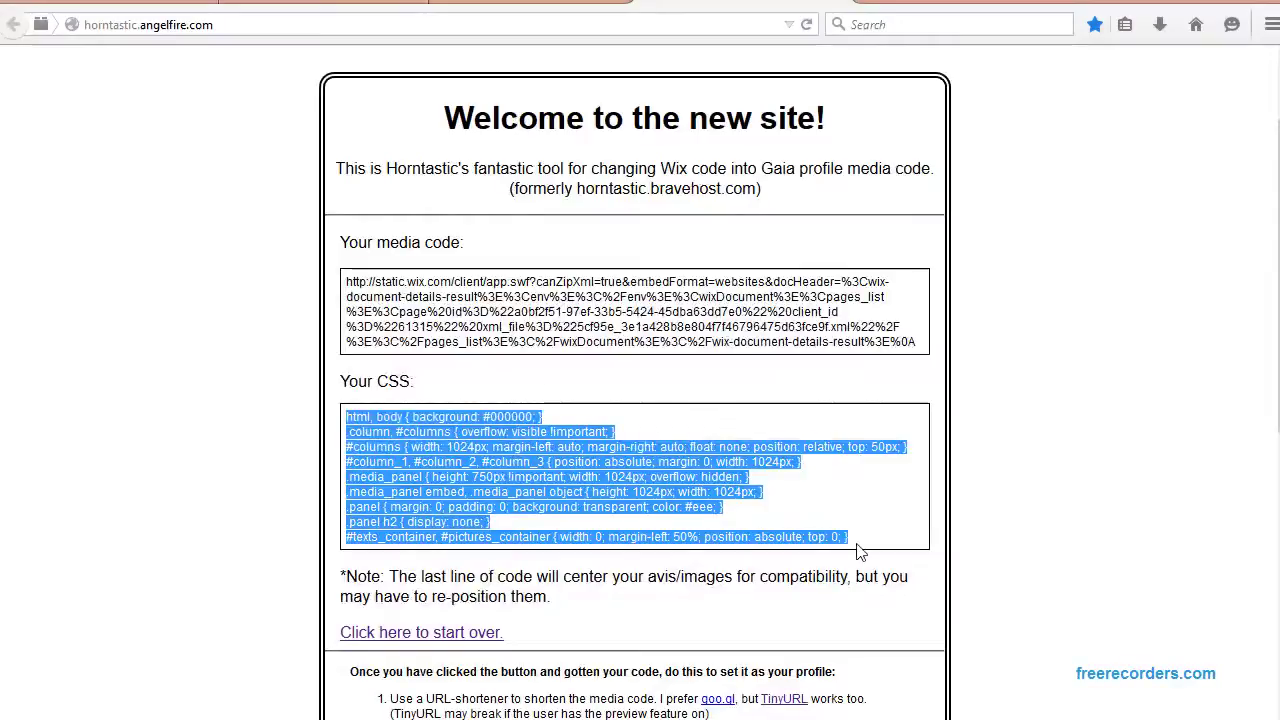
{"action": "right_click", "coordinate": [452, 474]}
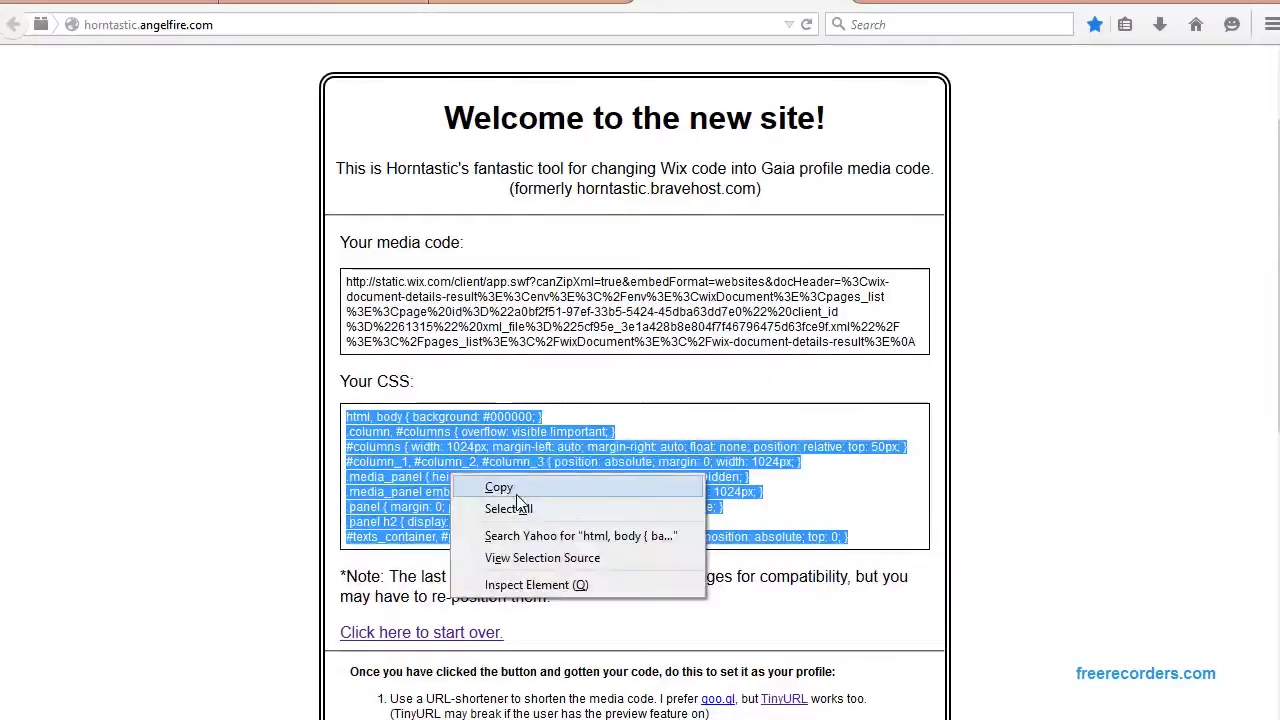
{"action": "left_click", "coordinate": [472, 485]}
{"action": "key", "text": "ctrl+Tab"}
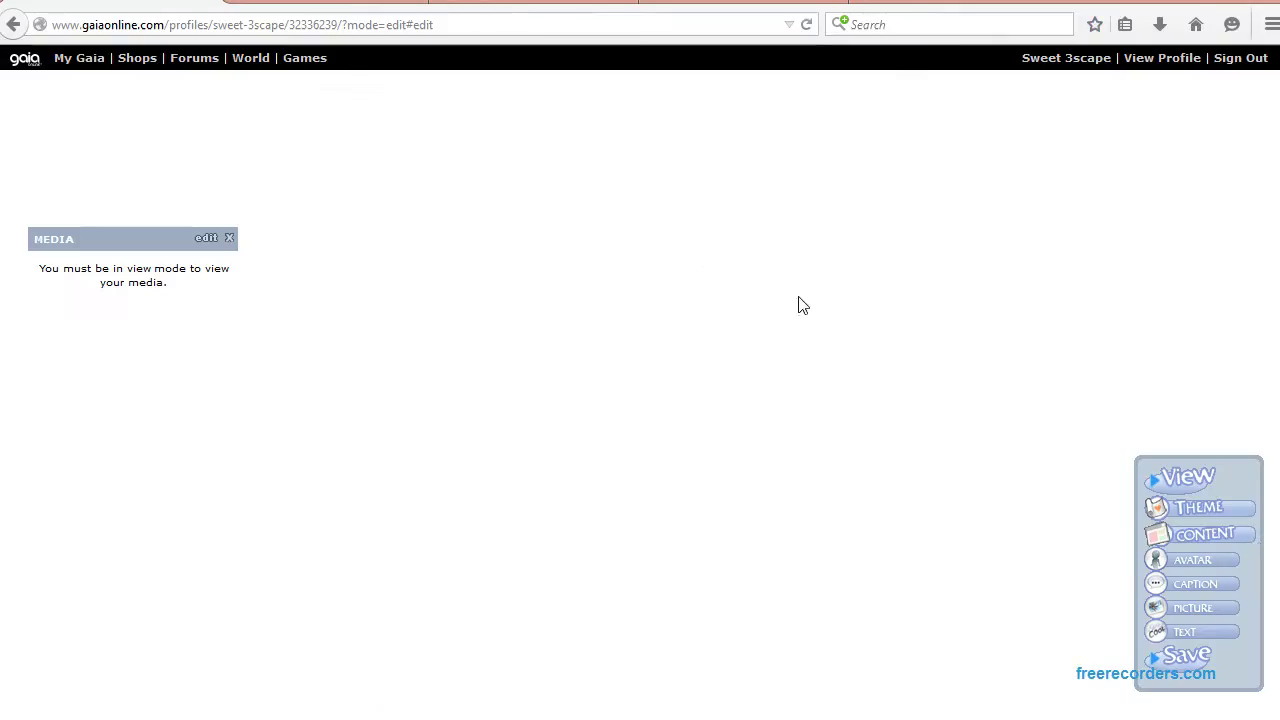
Step: Paste the converter CSS over the old text in THEME > CSS and apply it
{"action": "left_click", "coordinate": [1200, 509]}
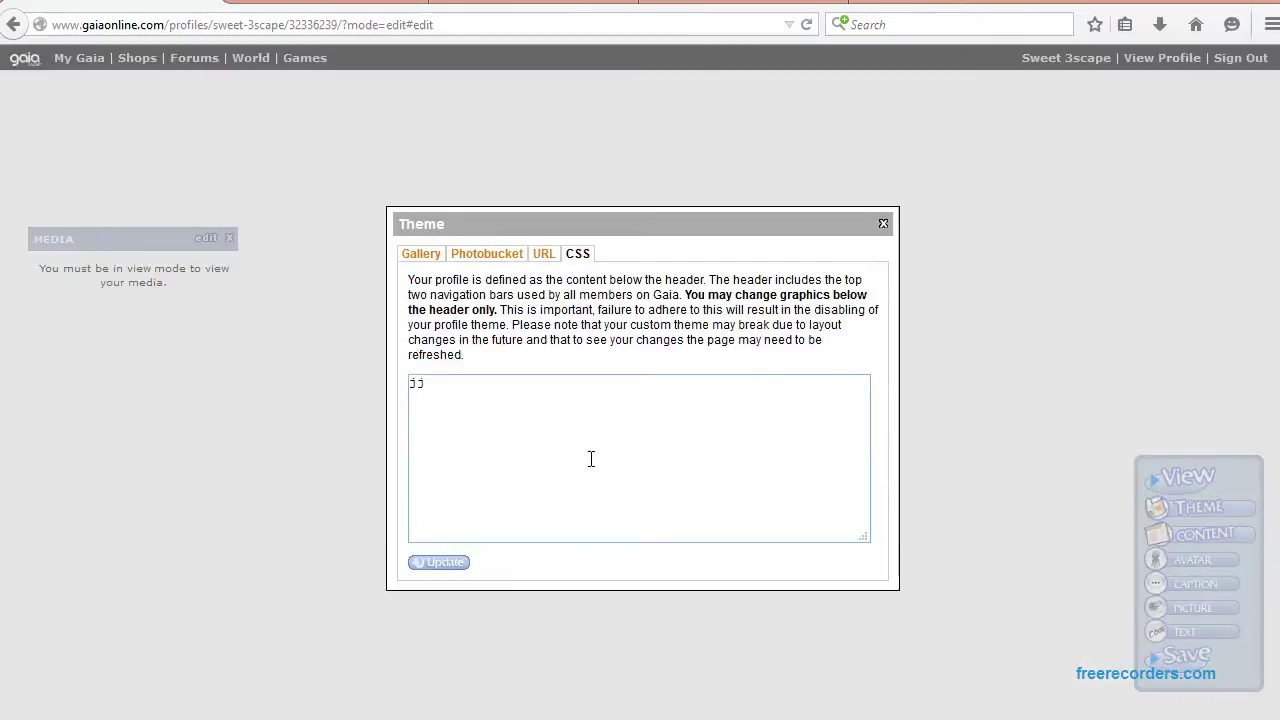
{"action": "key", "text": "shift+Left"}
{"action": "left_click", "coordinate": [450, 397]}
{"action": "right_click", "coordinate": [427, 392]}
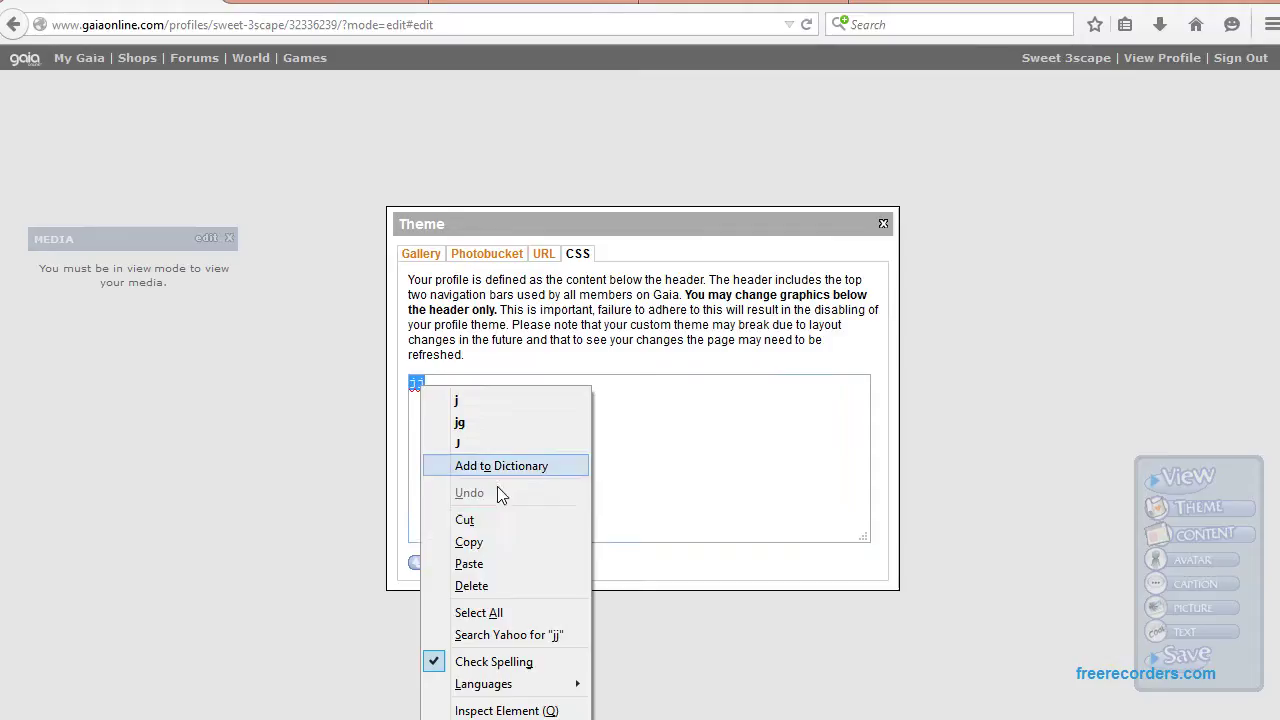
{"action": "left_click", "coordinate": [493, 563]}
{"action": "left_click", "coordinate": [451, 562]}
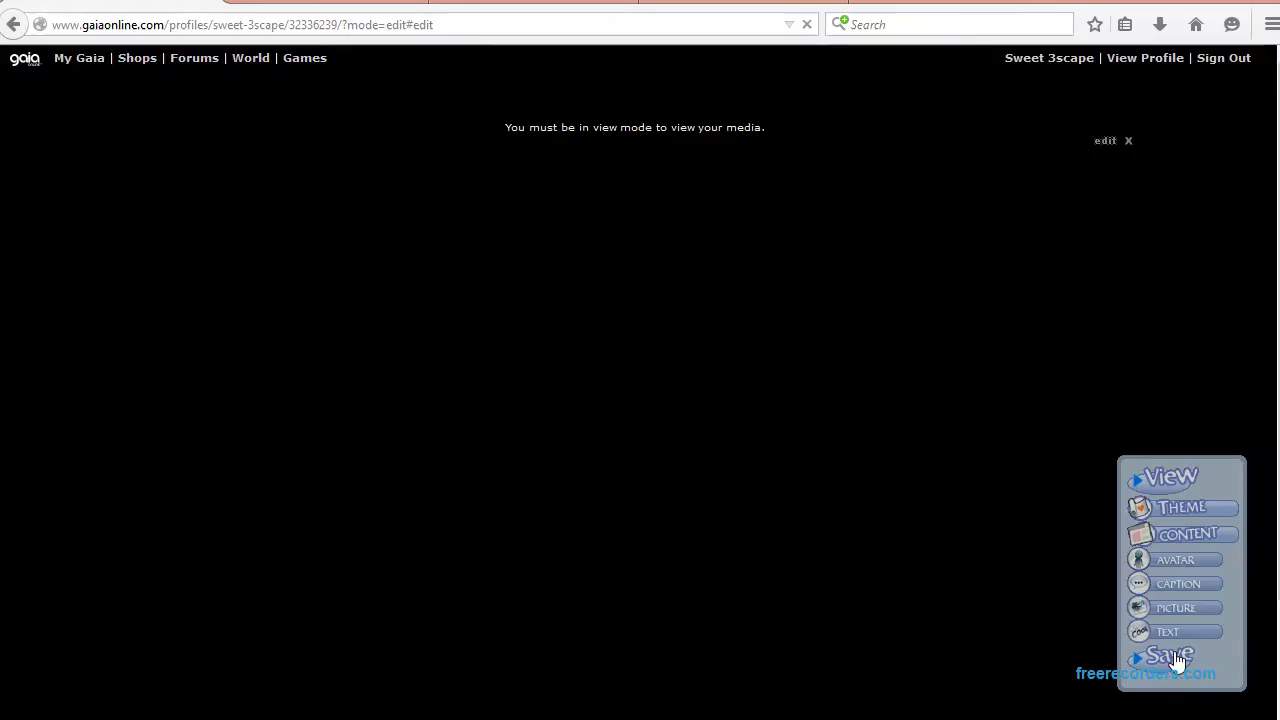
Step: Save the profile layout and view it, scrolling down to the embedded red Wix site
{"action": "left_click", "coordinate": [1147, 657]}
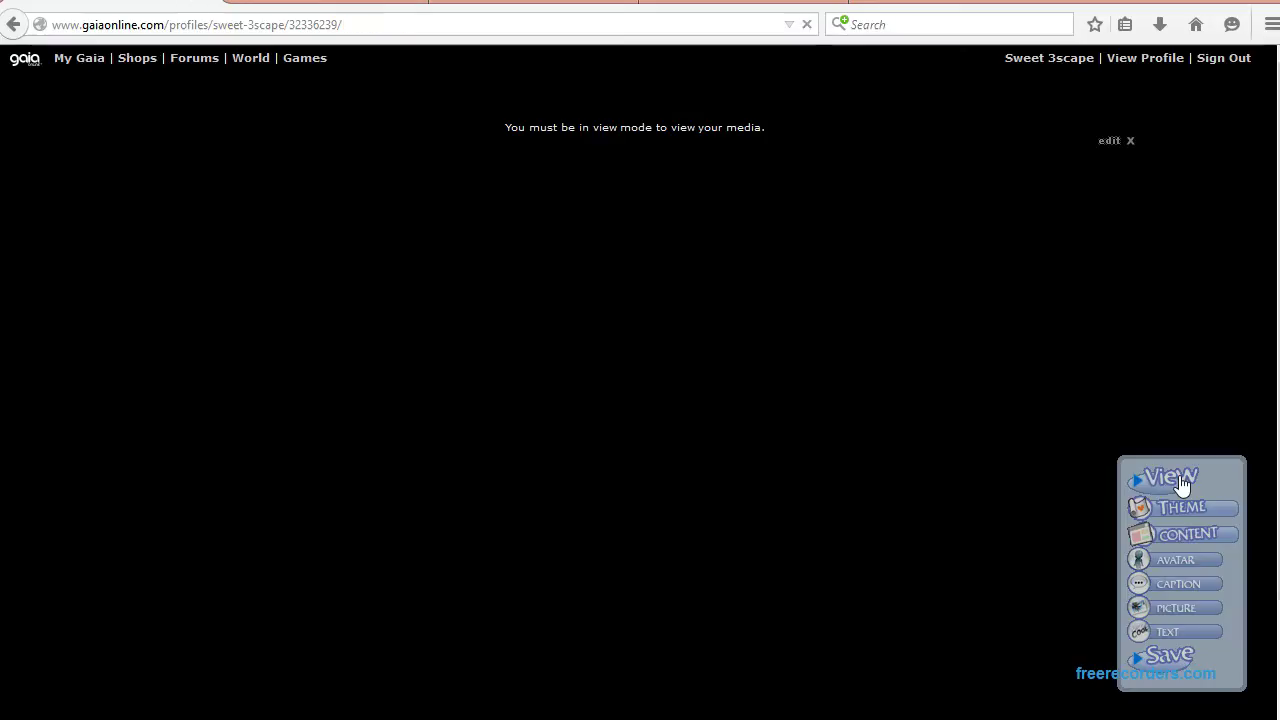
{"action": "left_click", "coordinate": [1183, 484]}
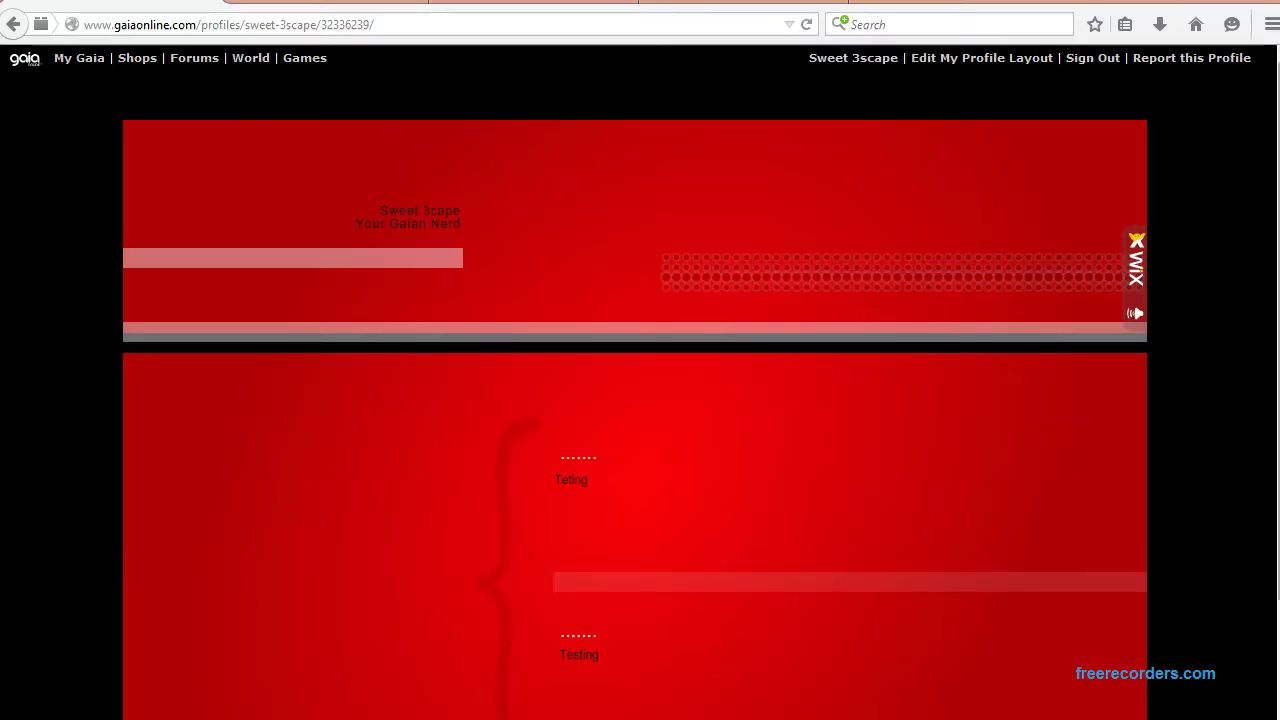
{"action": "scroll", "coordinate": [645, 303], "scroll_direction": "down", "scroll_amount": 2}
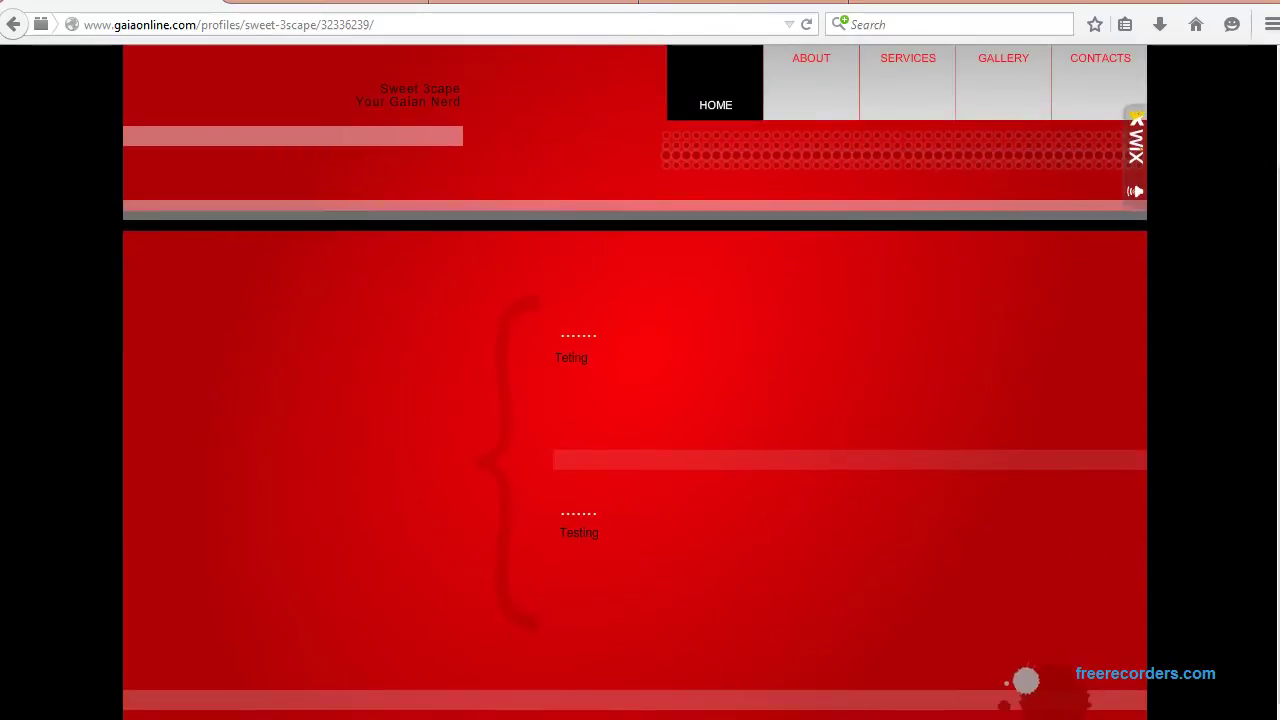
Step: Open the (Visual) Wix Profile Guide thread from the Wix Profile Creator bookmarks folder and skim it
{"action": "left_click", "coordinate": [1134, 36]}
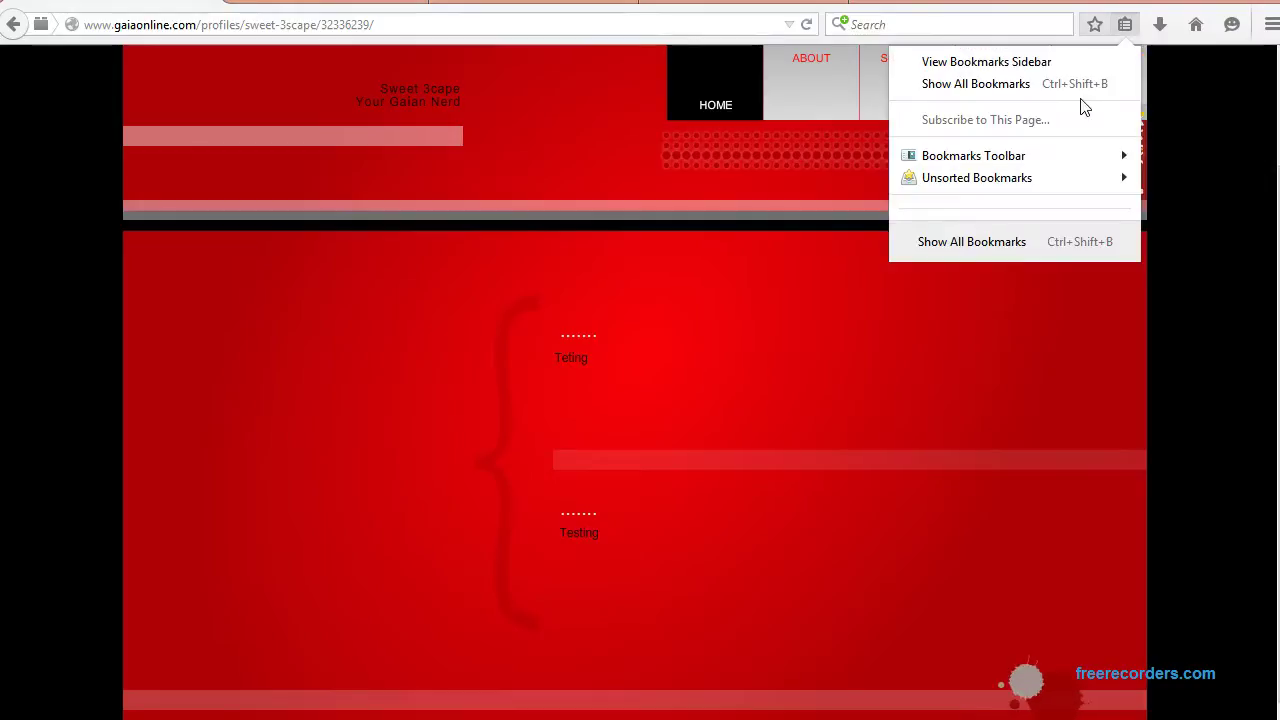
{"action": "mouse_move", "coordinate": [1072, 181]}
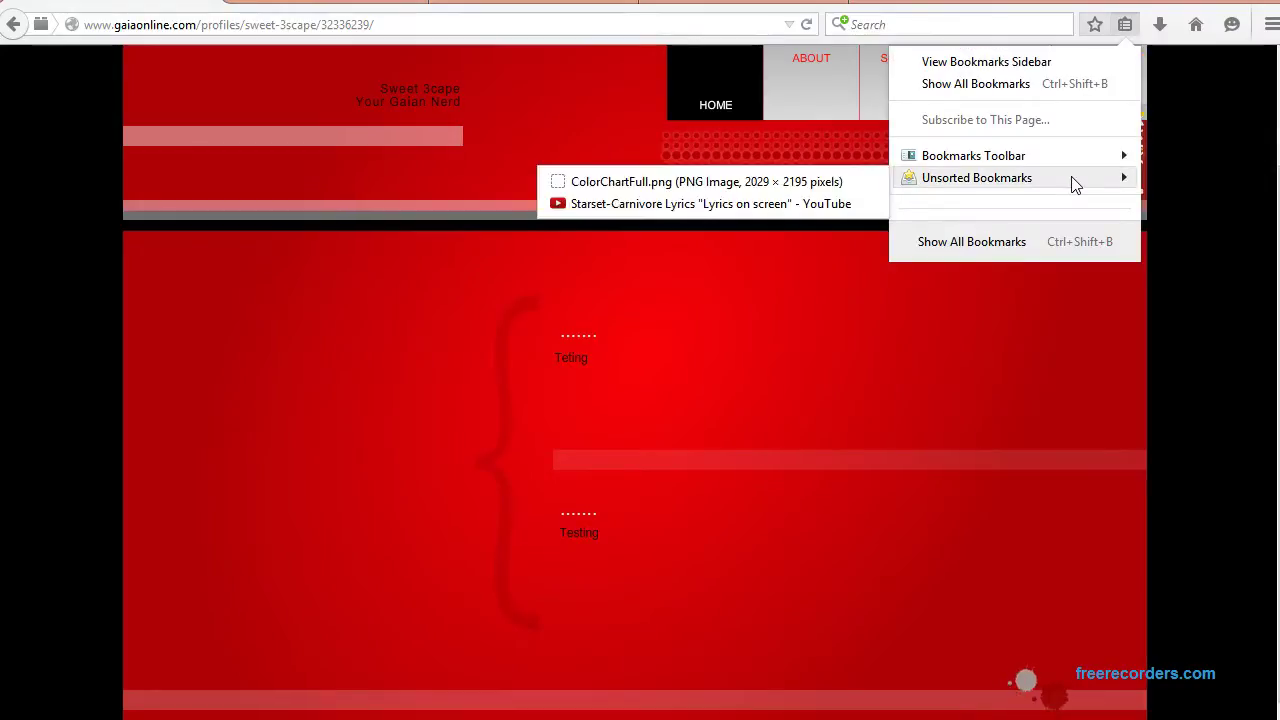
{"action": "mouse_move", "coordinate": [1030, 158]}
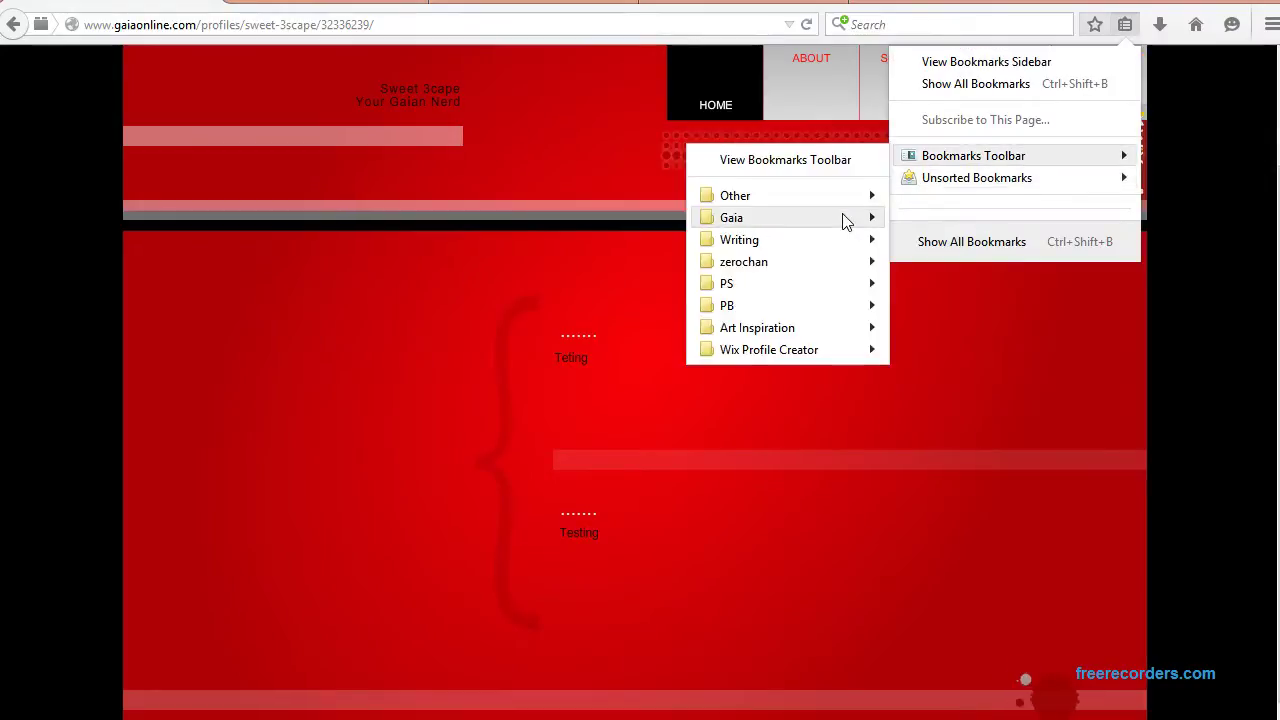
{"action": "mouse_move", "coordinate": [843, 352]}
{"action": "left_click", "coordinate": [929, 399]}
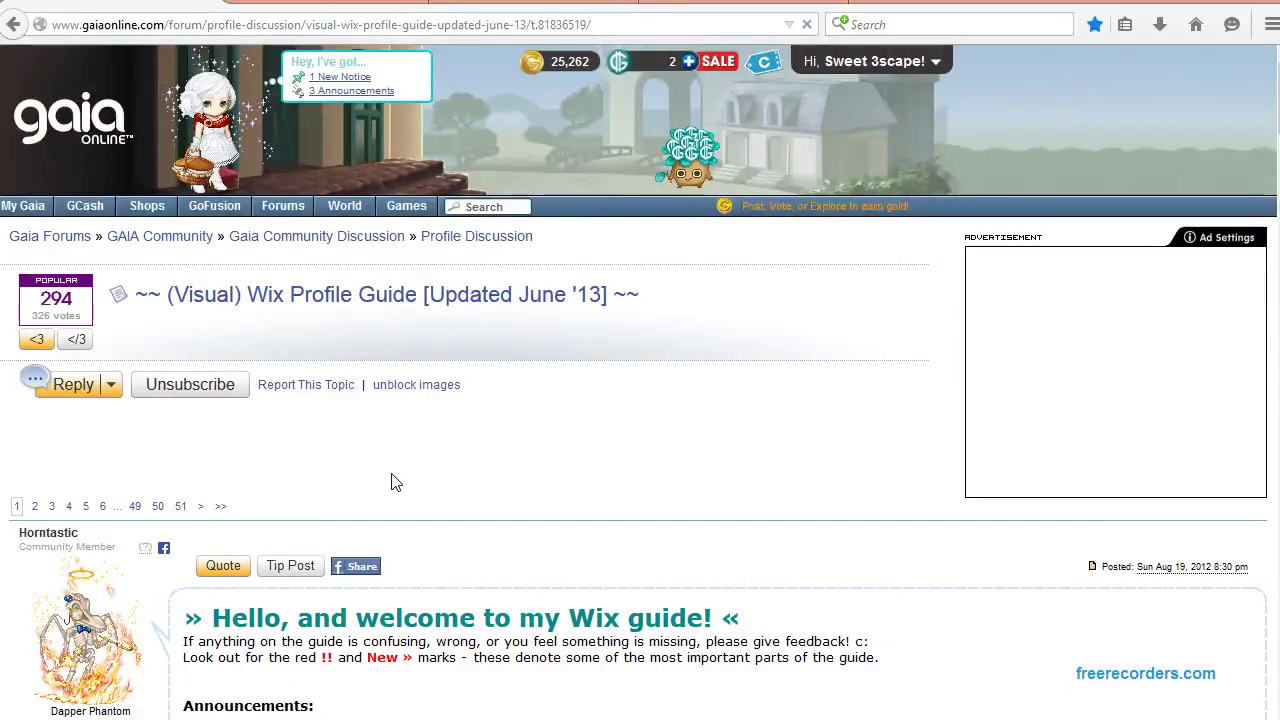
{"action": "scroll", "coordinate": [395, 481], "scroll_direction": "down", "scroll_amount": 3}
{"action": "scroll", "coordinate": [401, 482], "scroll_direction": "down", "scroll_amount": 5}
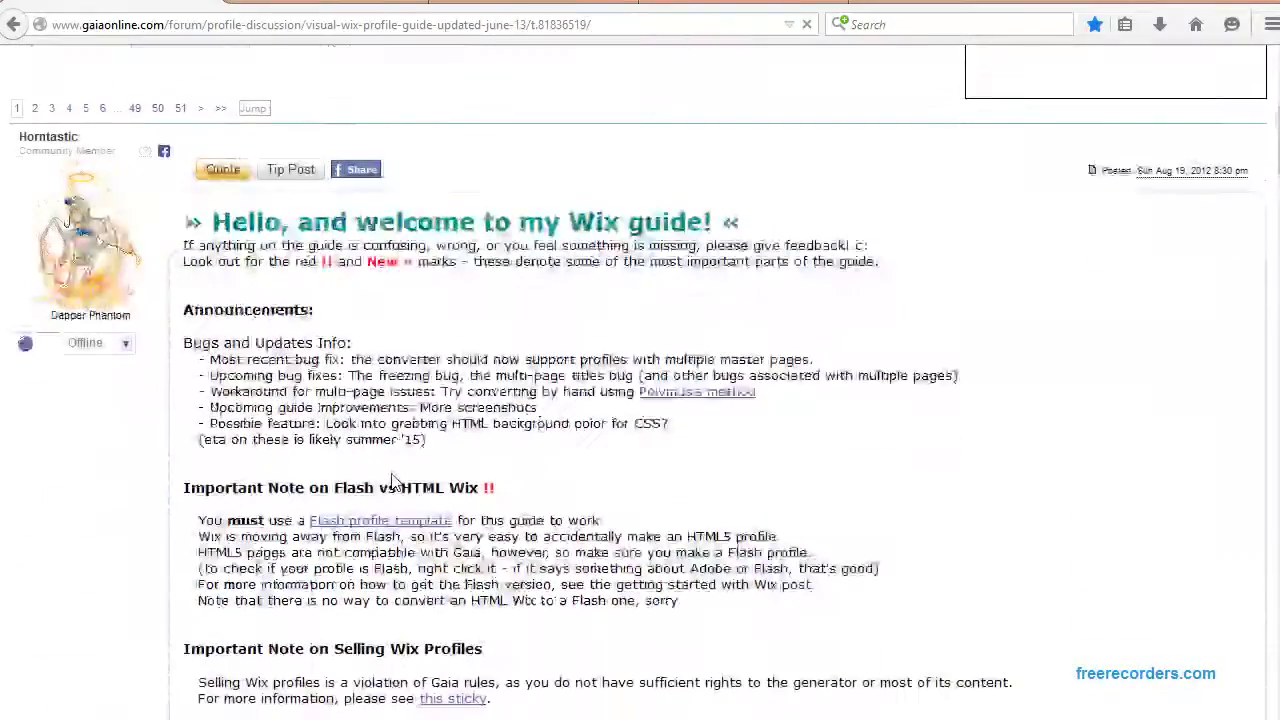
{"action": "scroll", "coordinate": [398, 483], "scroll_direction": "up", "scroll_amount": 5}
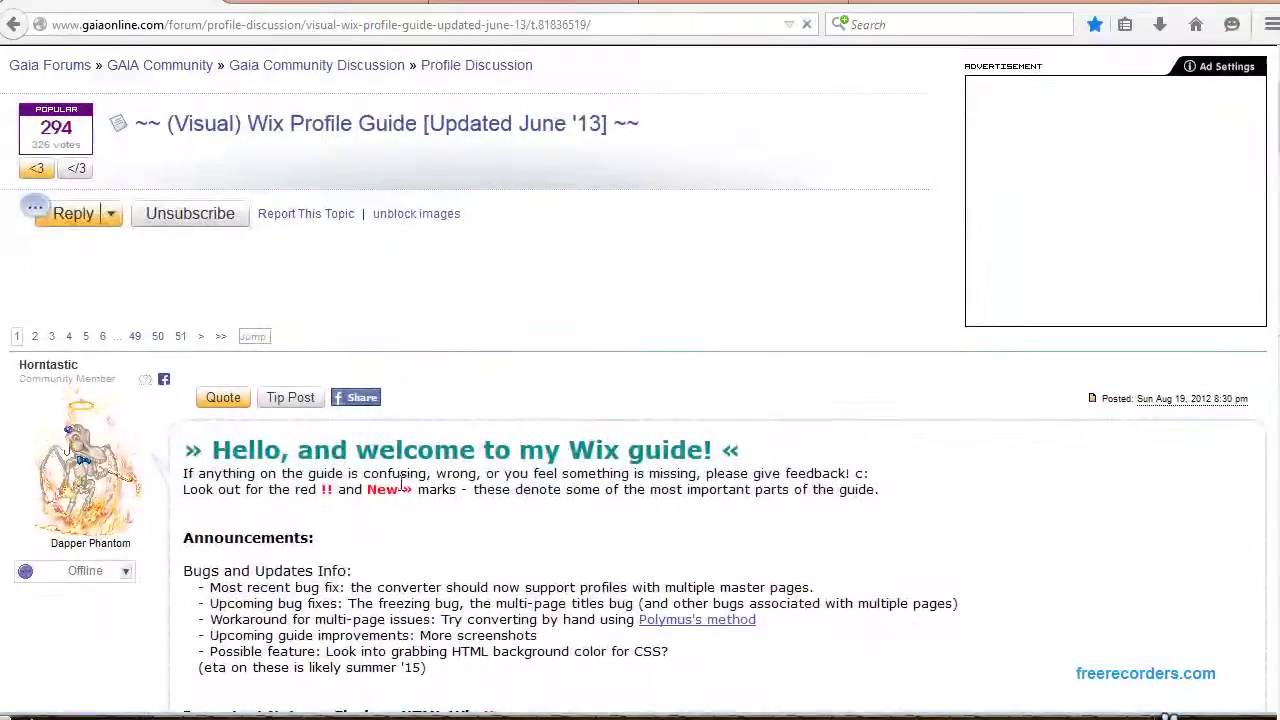